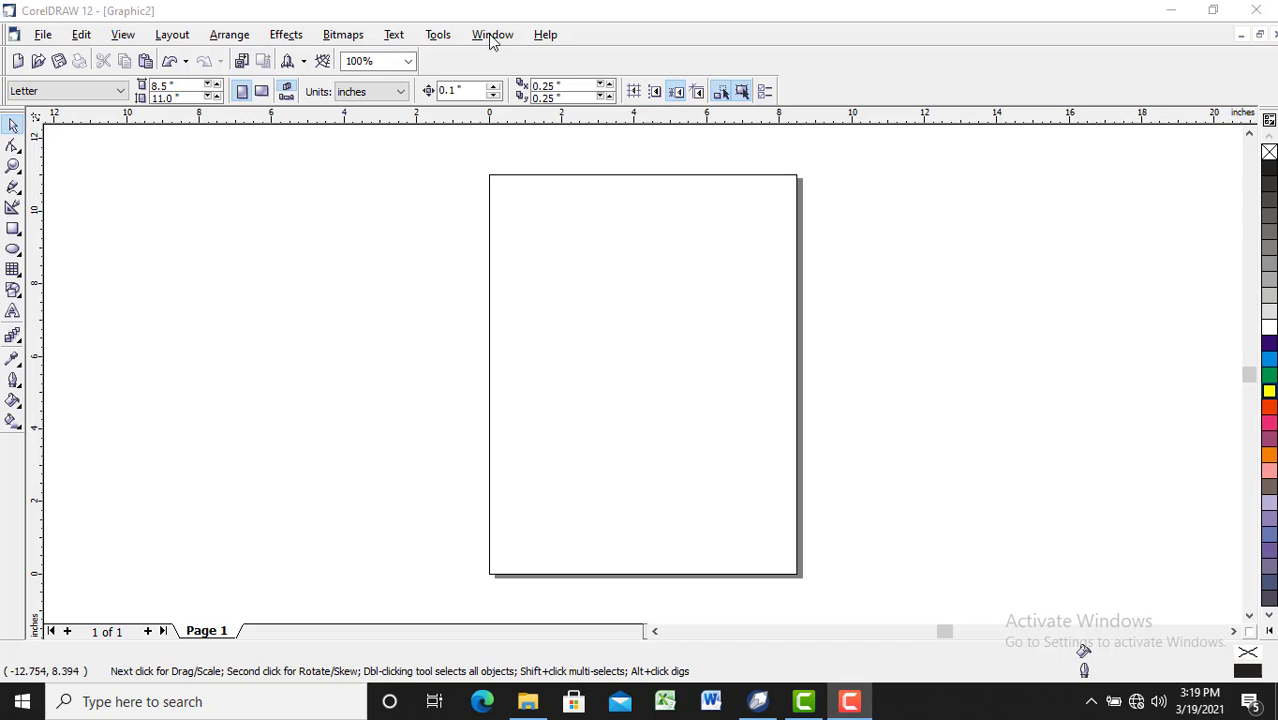
{"action": "left_click", "coordinate": [44, 36]}
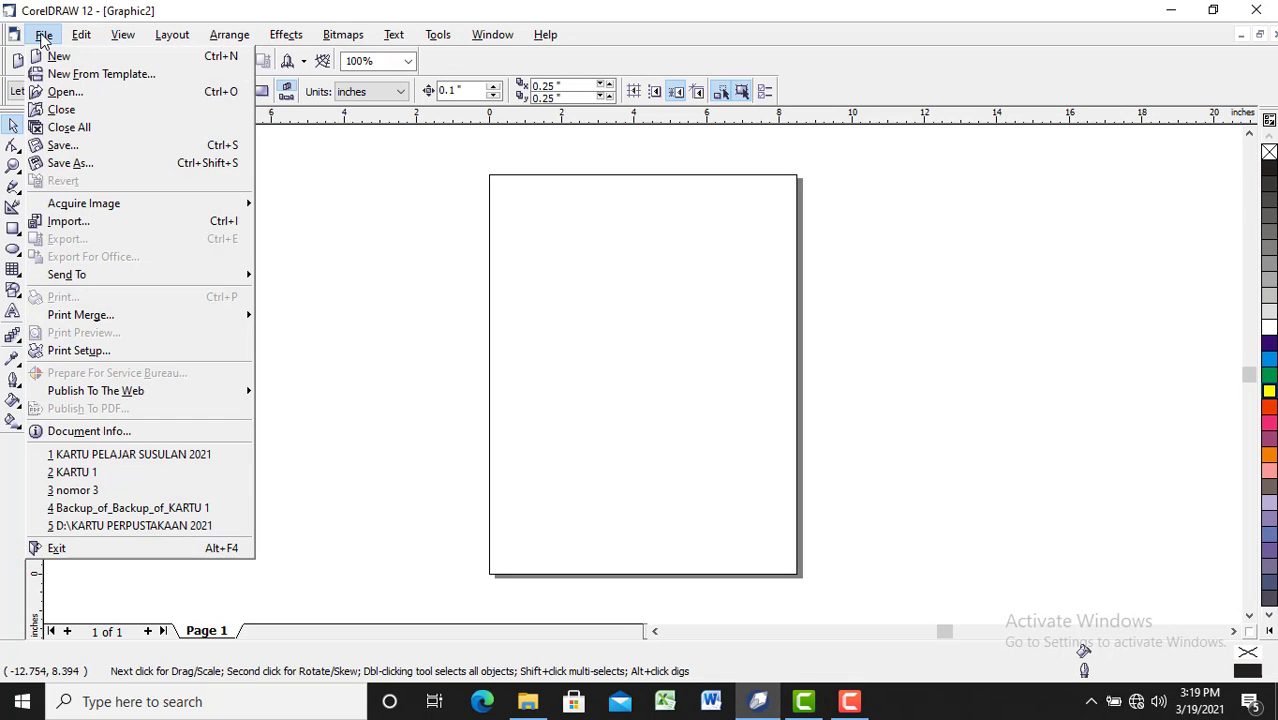
{"action": "mouse_move", "coordinate": [123, 35]}
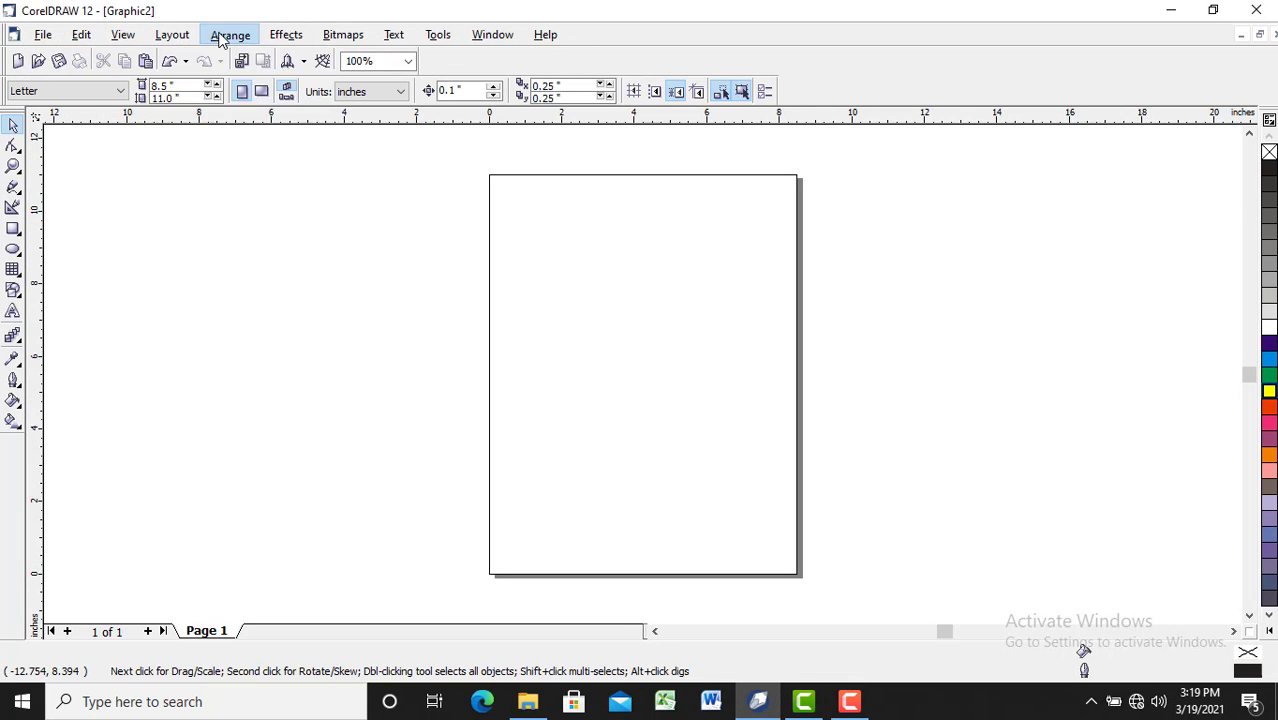
{"action": "mouse_move", "coordinate": [412, 40]}
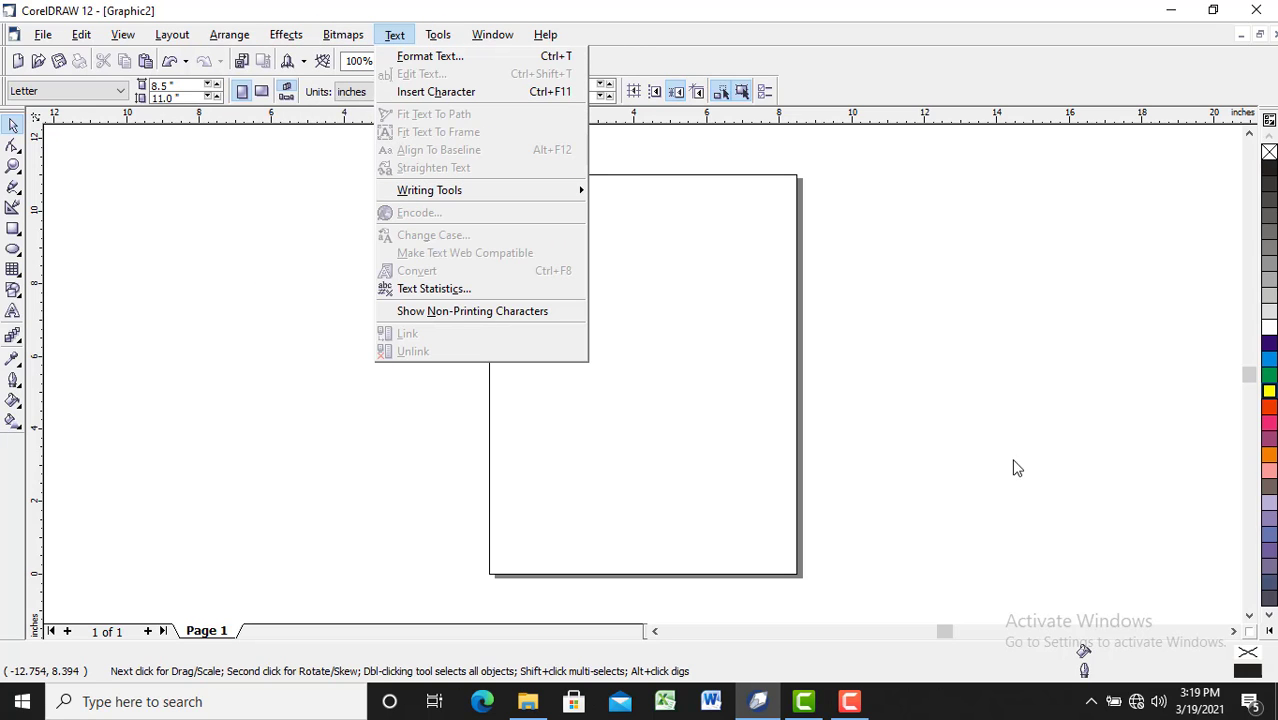
{"action": "left_click", "coordinate": [940, 393]}
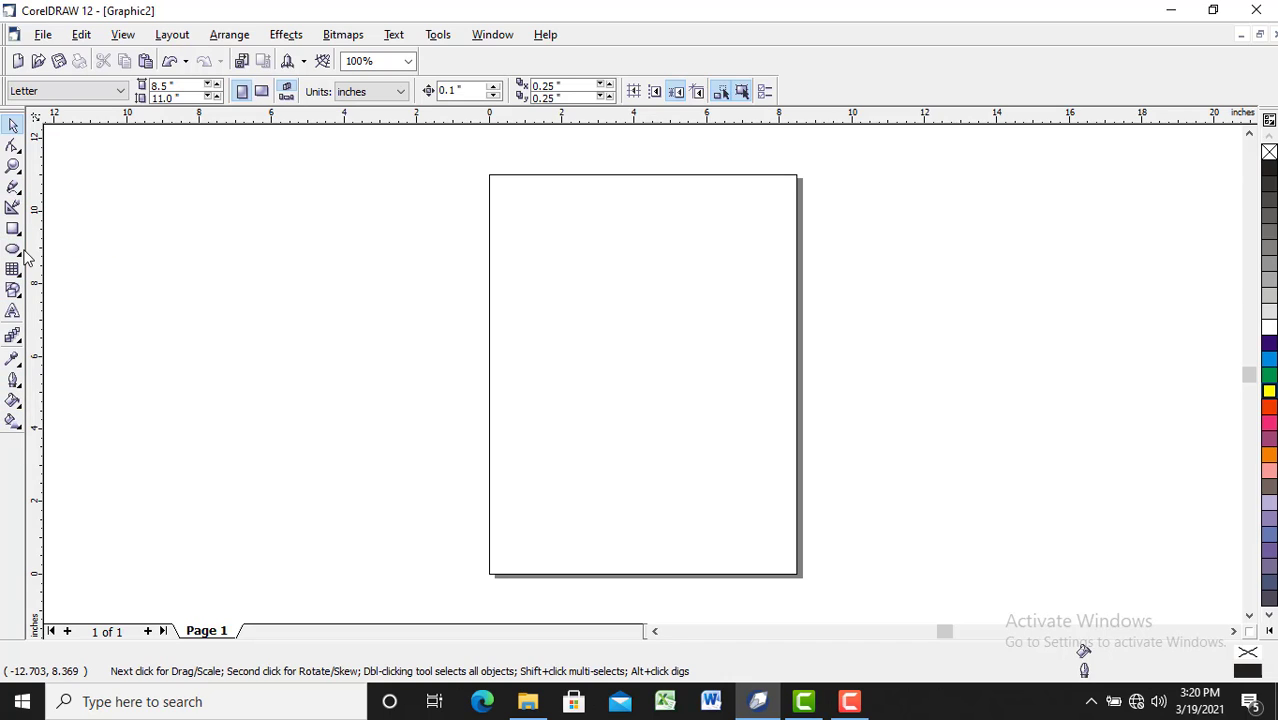
{"action": "left_click", "coordinate": [18, 152]}
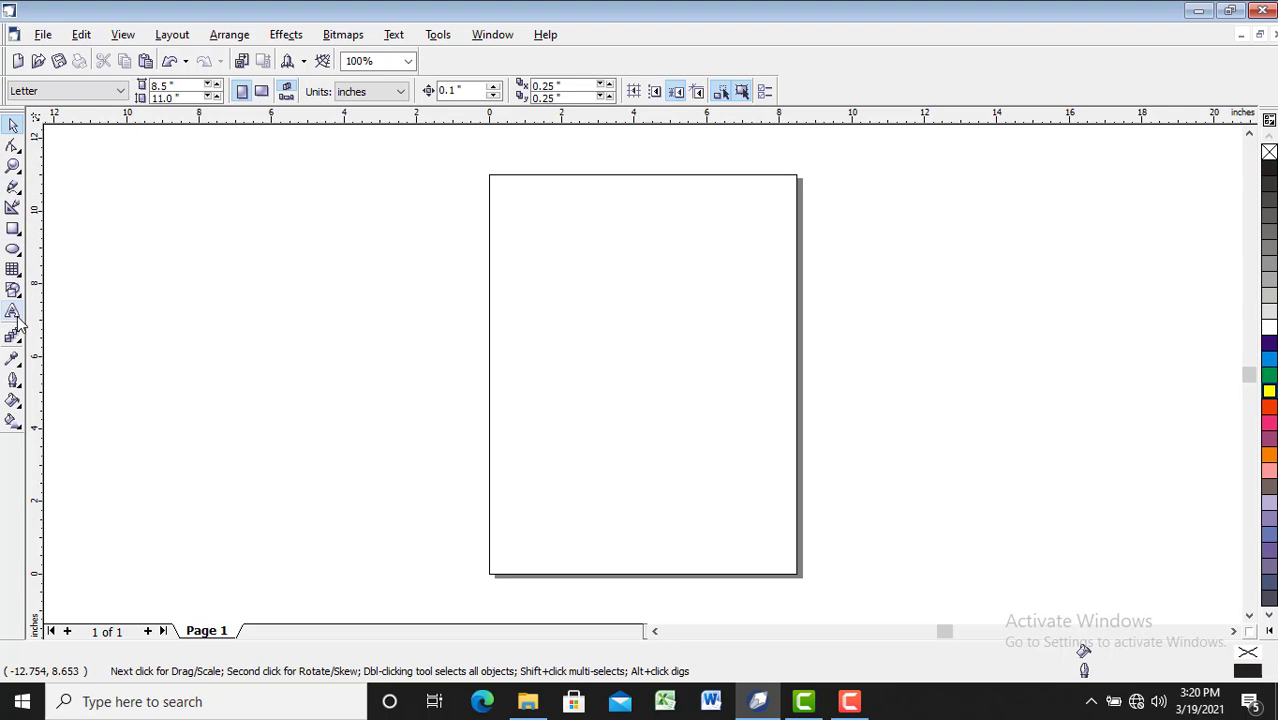
{"action": "mouse_move", "coordinate": [14, 420]}
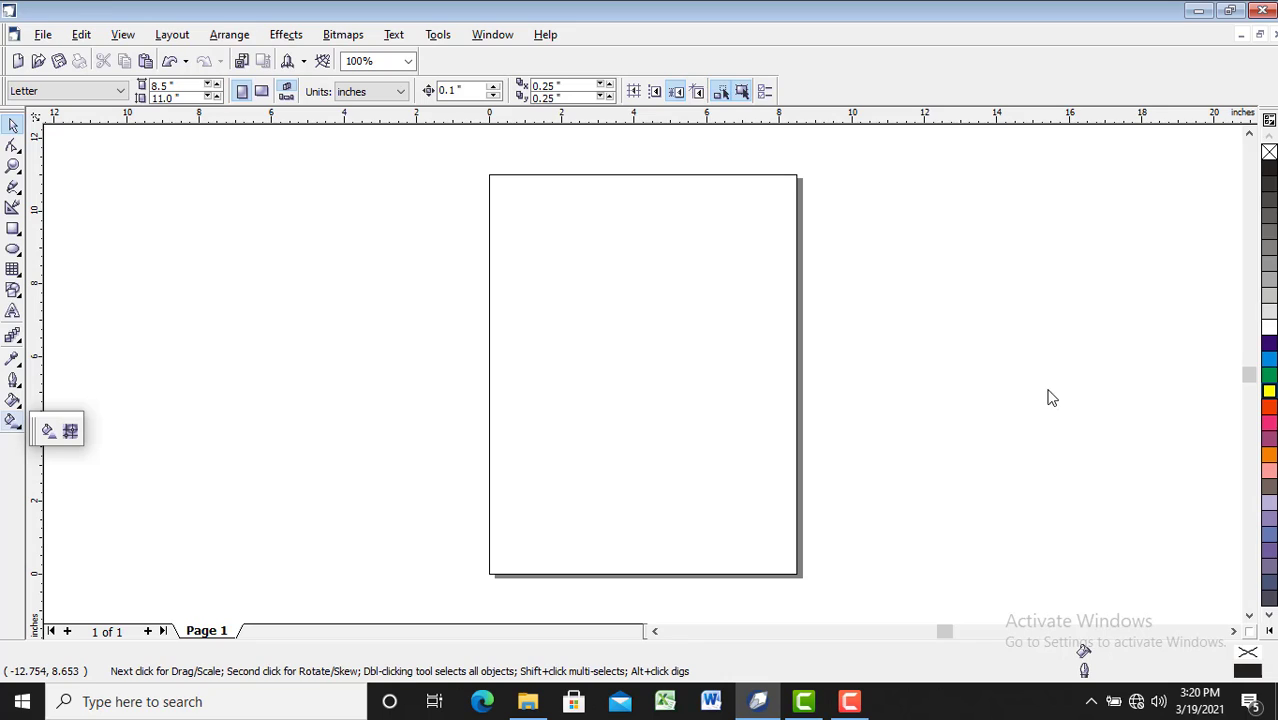
{"action": "left_click", "coordinate": [972, 346]}
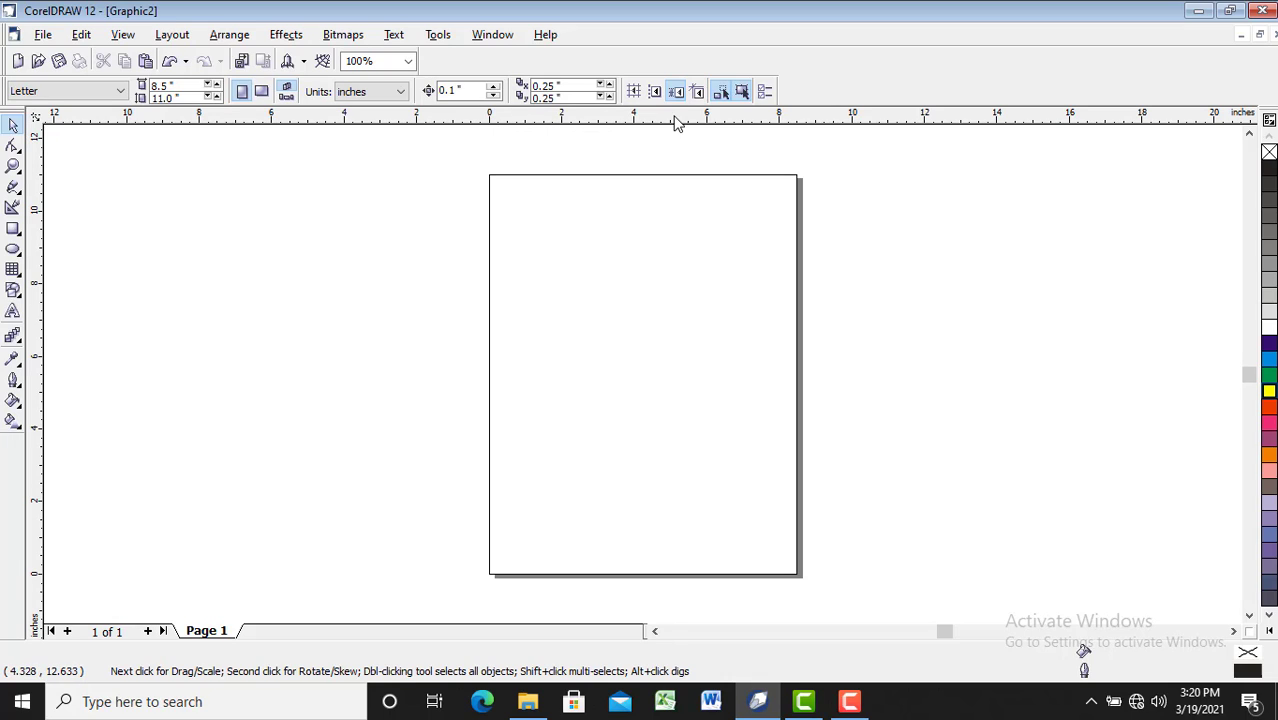
{"action": "double_click", "coordinate": [597, 124]}
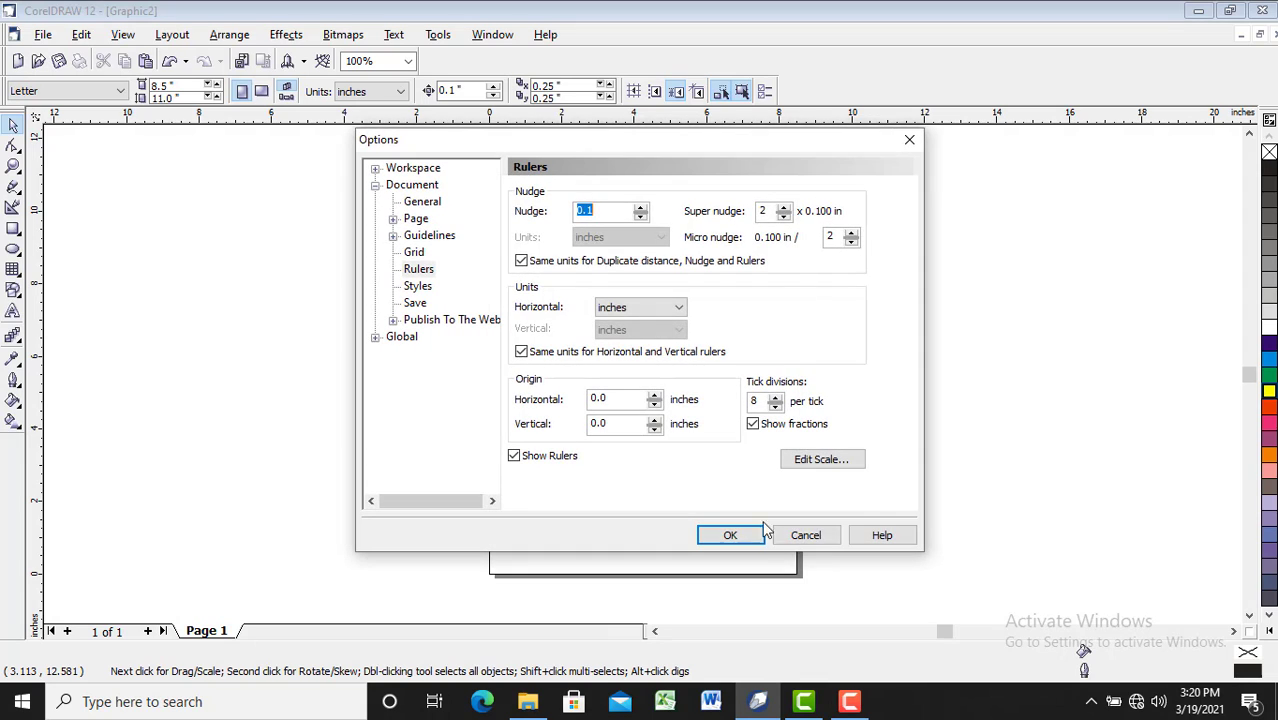
{"action": "left_click", "coordinate": [816, 533]}
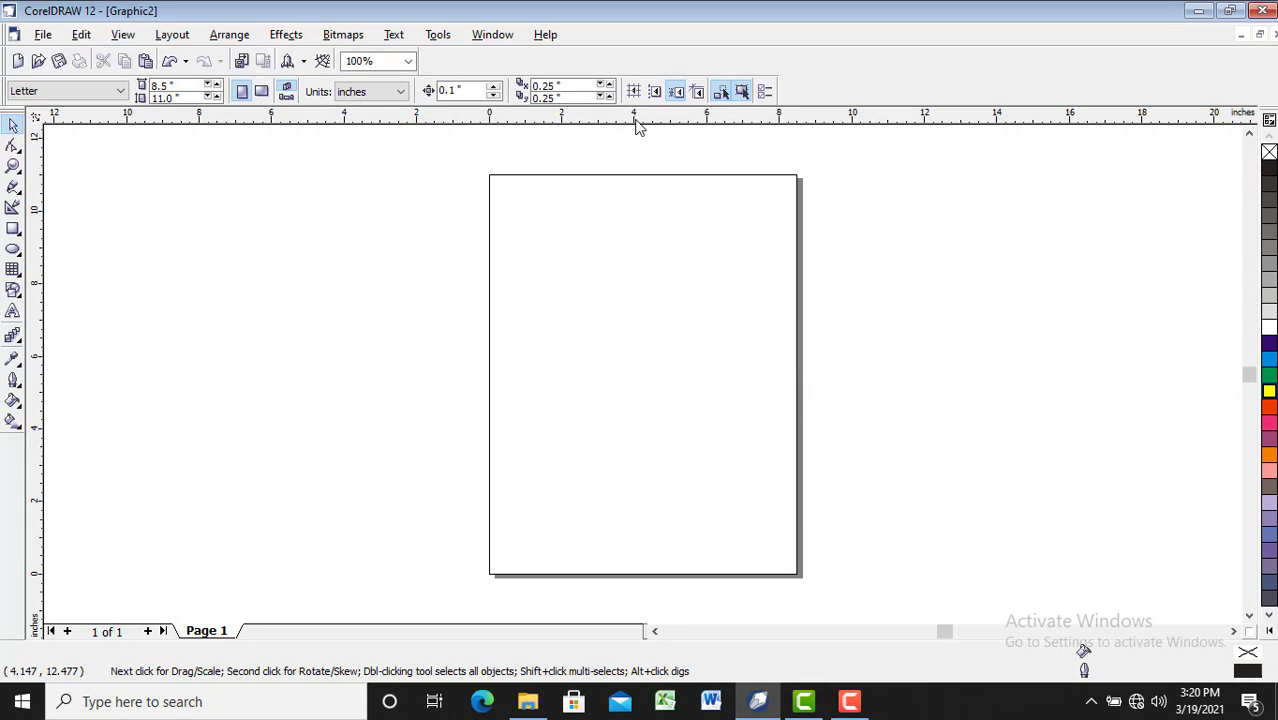
Step: Add a horizontal guideline at about 10.5 inches and a vertical guideline at about 0.5 inches on the page
{"action": "left_click_drag", "start_coordinate": [639, 120], "coordinate": [619, 198]}
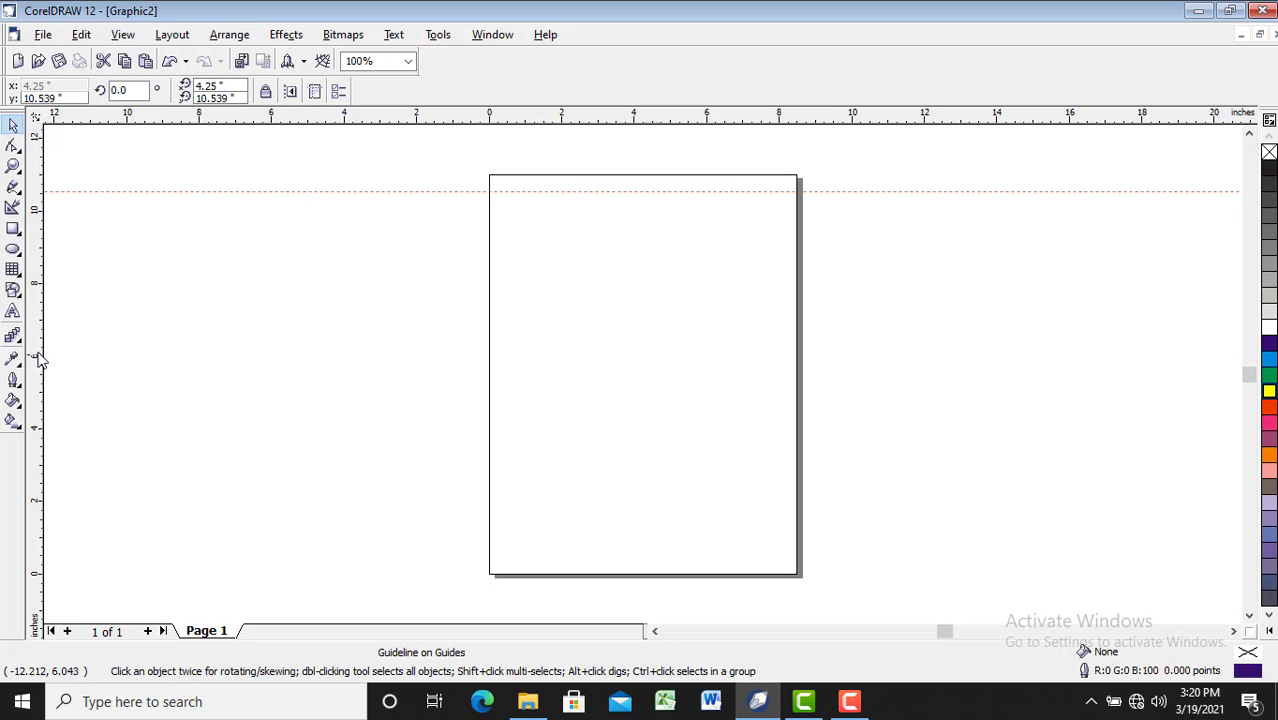
{"action": "left_click_drag", "start_coordinate": [35, 378], "coordinate": [508, 382]}
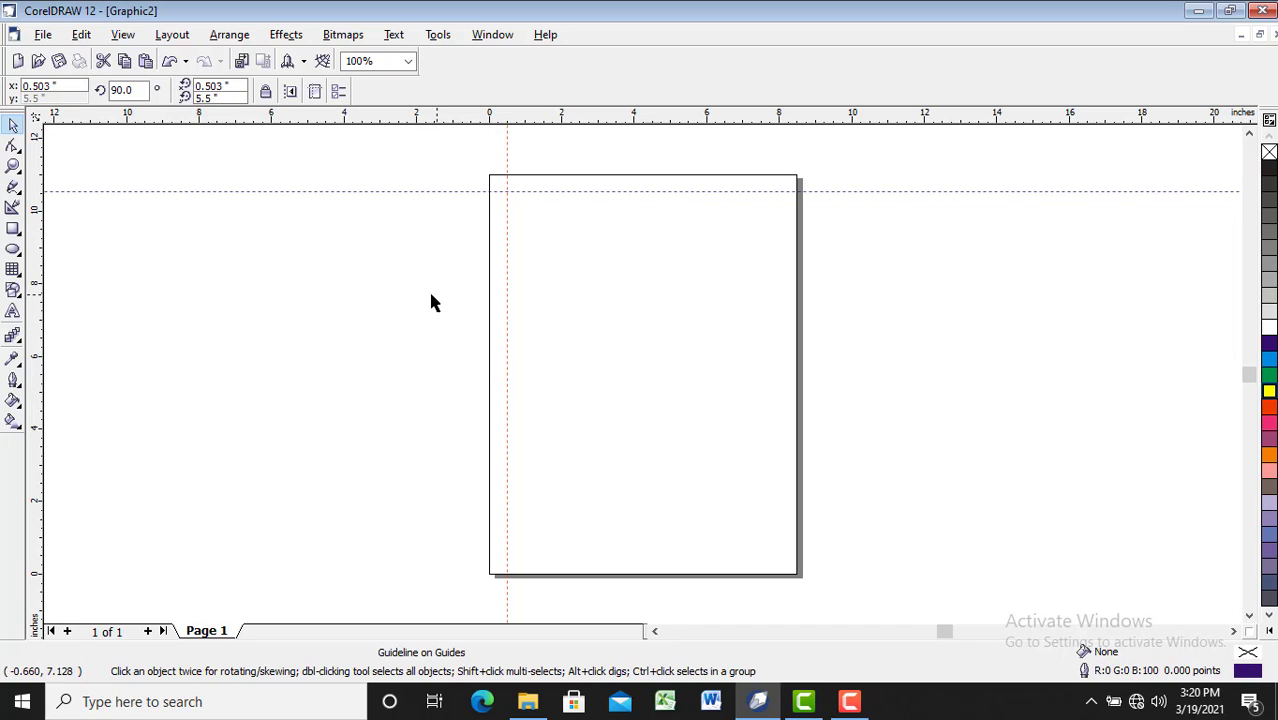
{"action": "left_click_drag", "start_coordinate": [945, 643], "coordinate": [943, 637]}
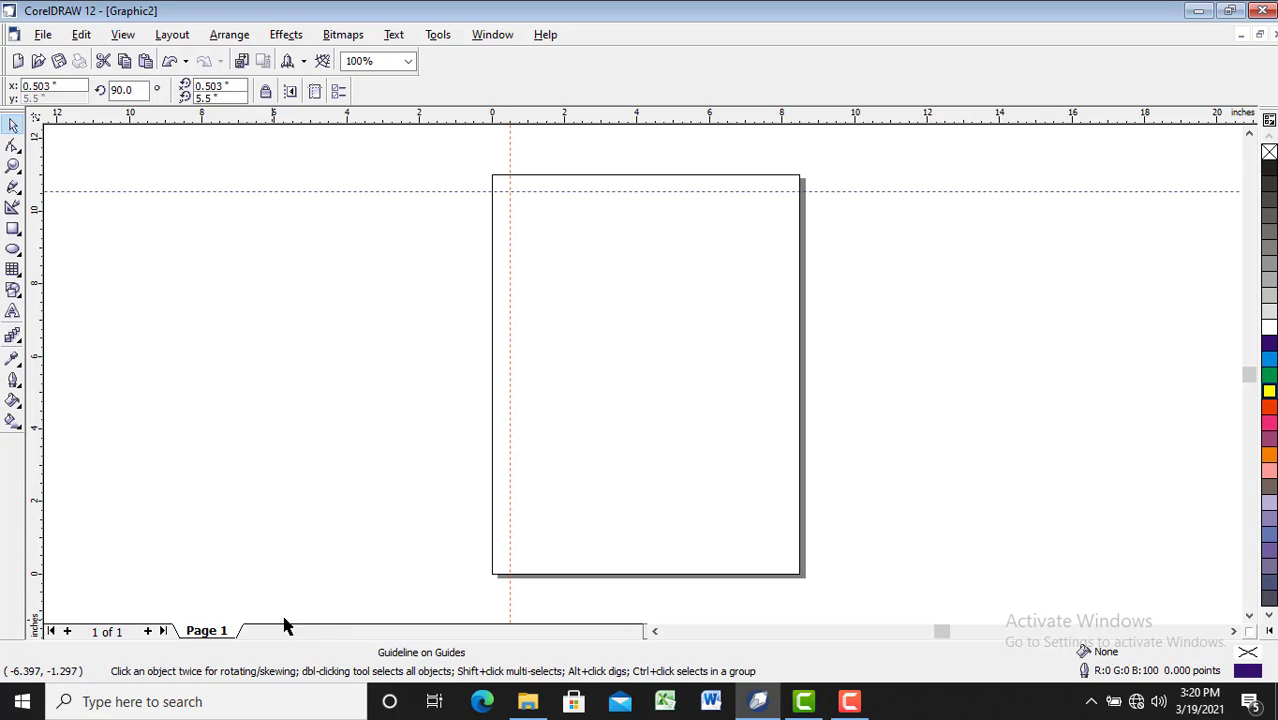
Step: Add a second page after Page 1, switch to Page 1 and return to Page 2
{"action": "left_click", "coordinate": [147, 631]}
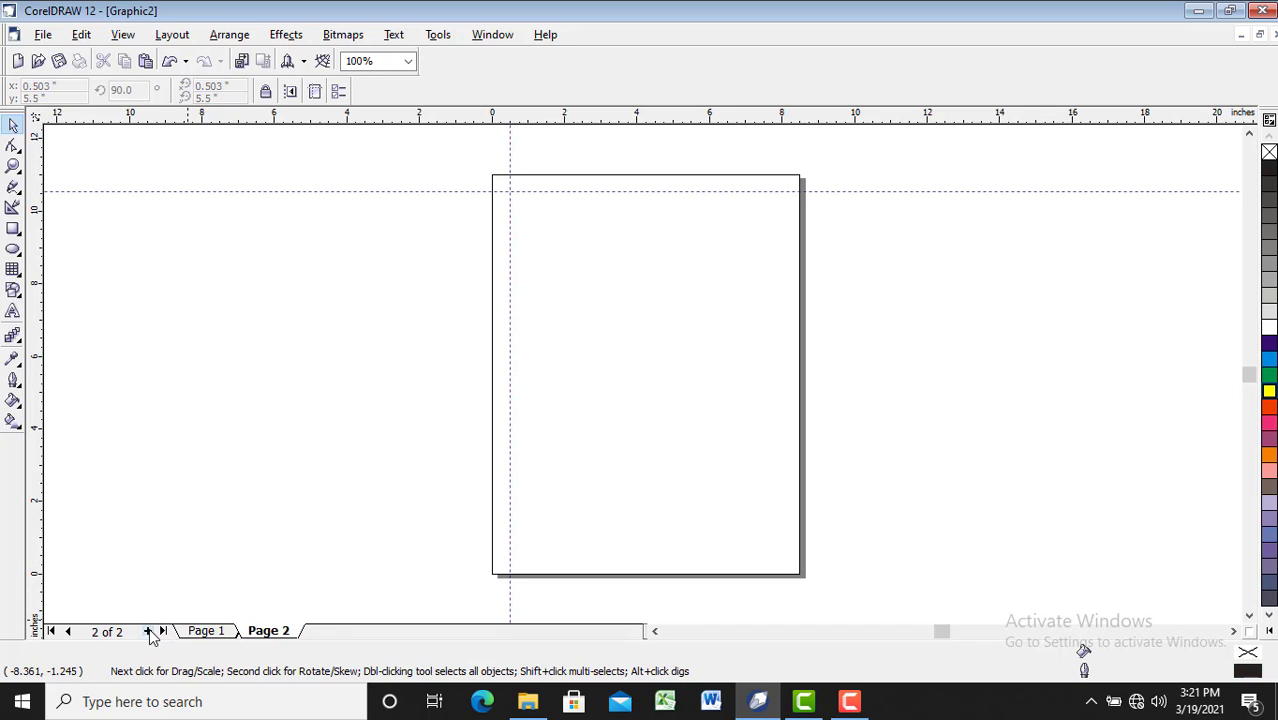
{"action": "left_click", "coordinate": [207, 631]}
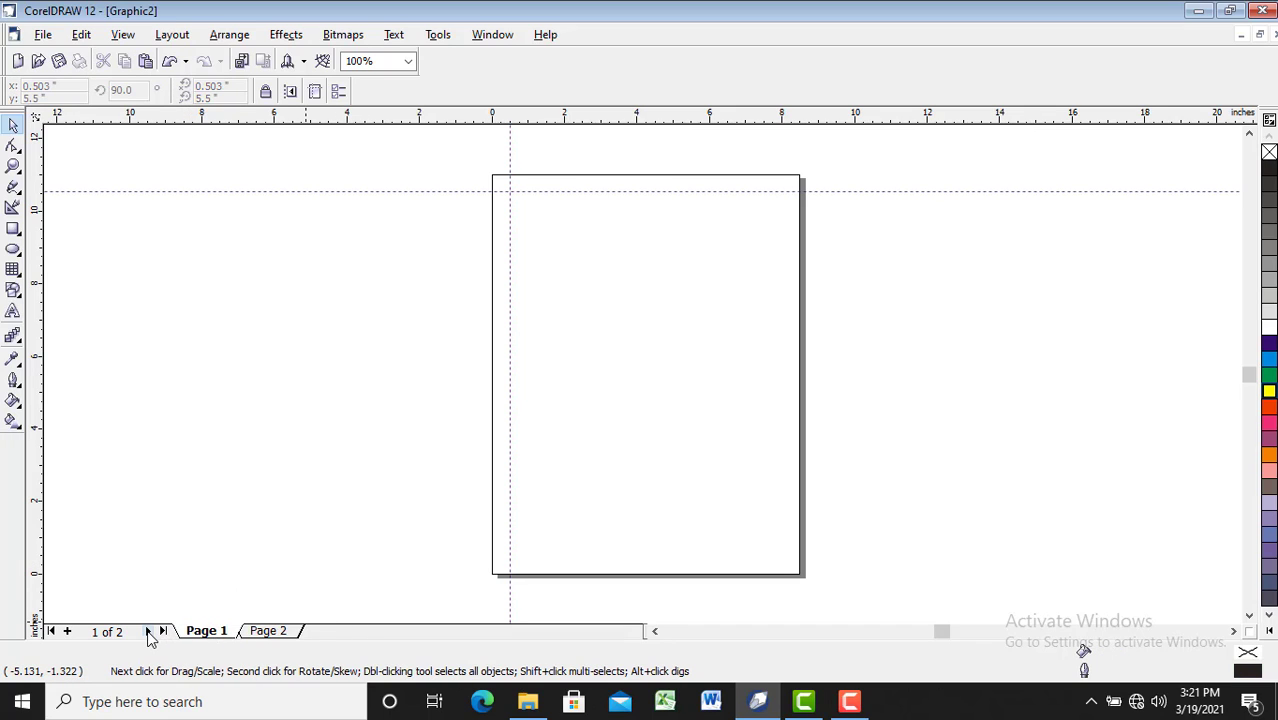
{"action": "left_click", "coordinate": [268, 632]}
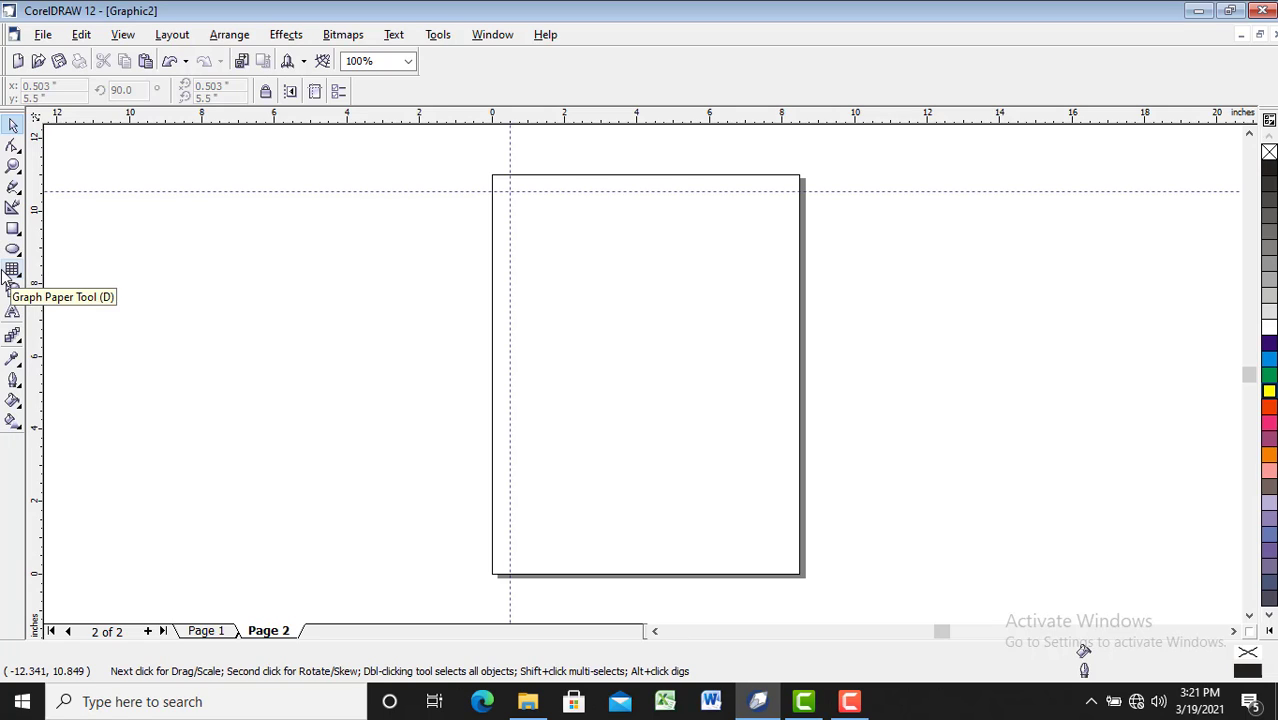
{"action": "left_click", "coordinate": [13, 126]}
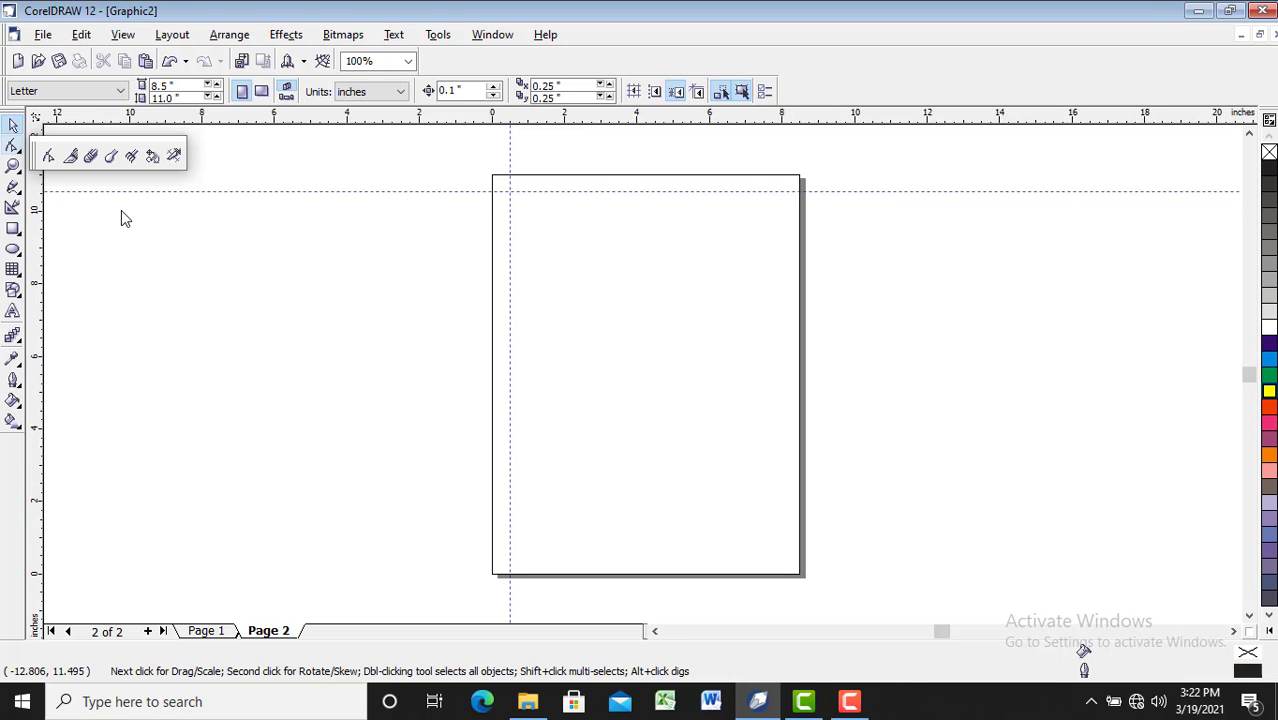
{"action": "left_click", "coordinate": [16, 191]}
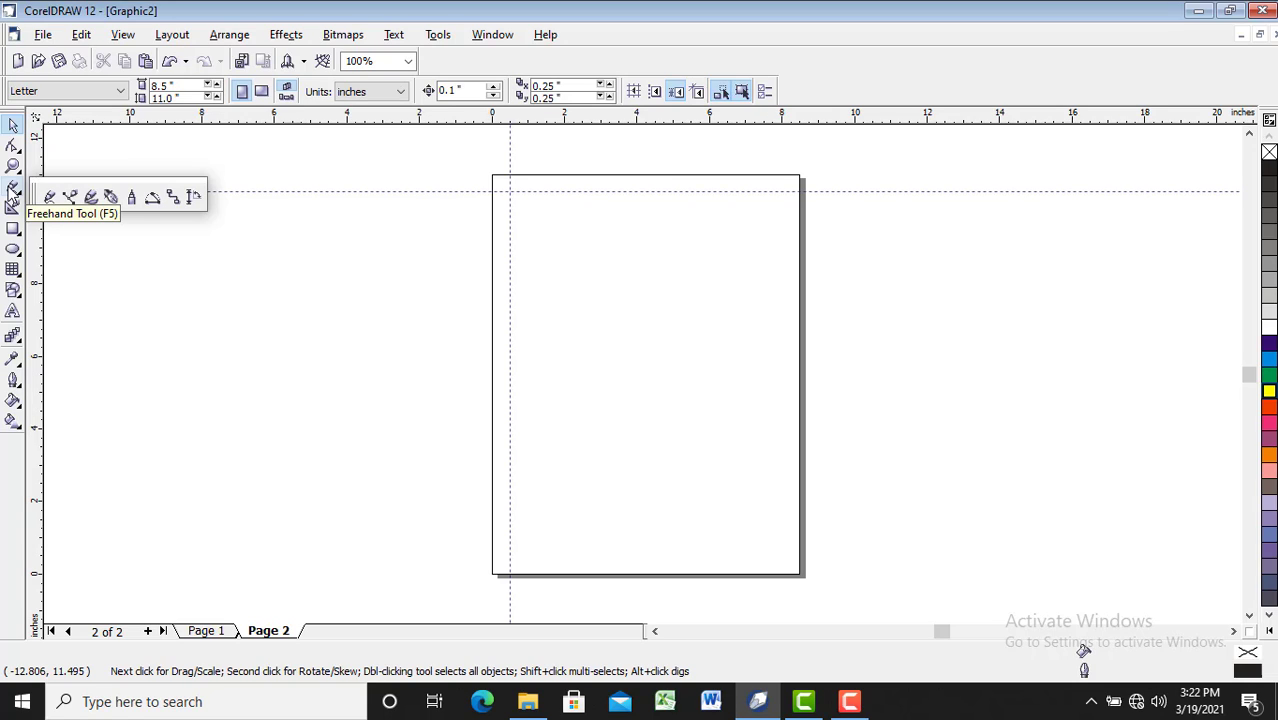
{"action": "mouse_move", "coordinate": [14, 232]}
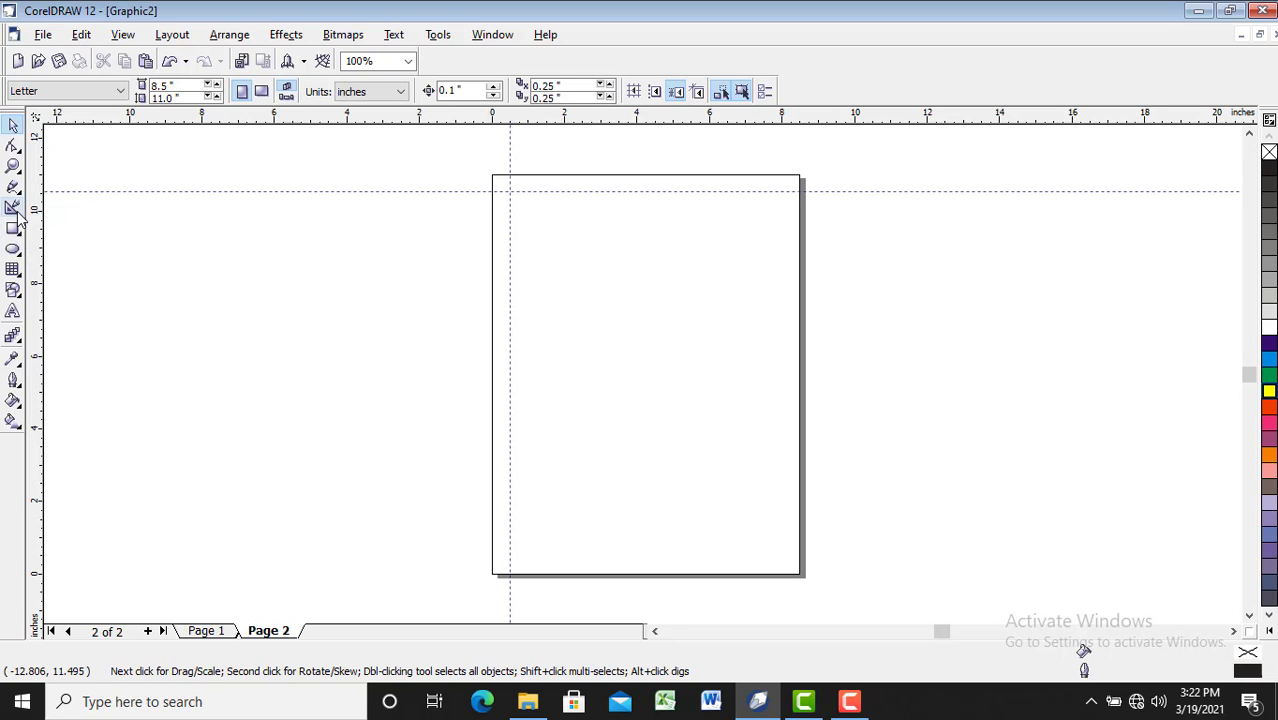
{"action": "mouse_move", "coordinate": [16, 254]}
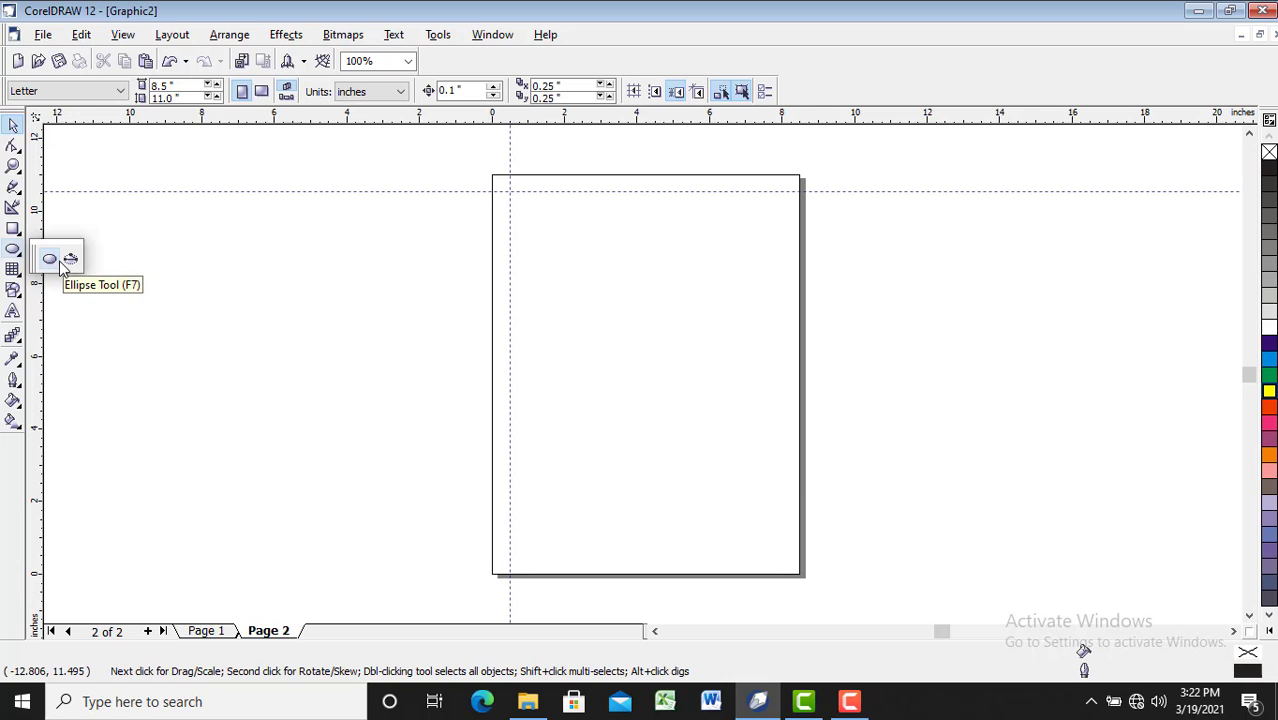
Step: Draw a rectangle about 2.35 by 1.4 inches mid-page and an ellipse about 3.1 by 2.9 inches below it
{"action": "left_click", "coordinate": [12, 230]}
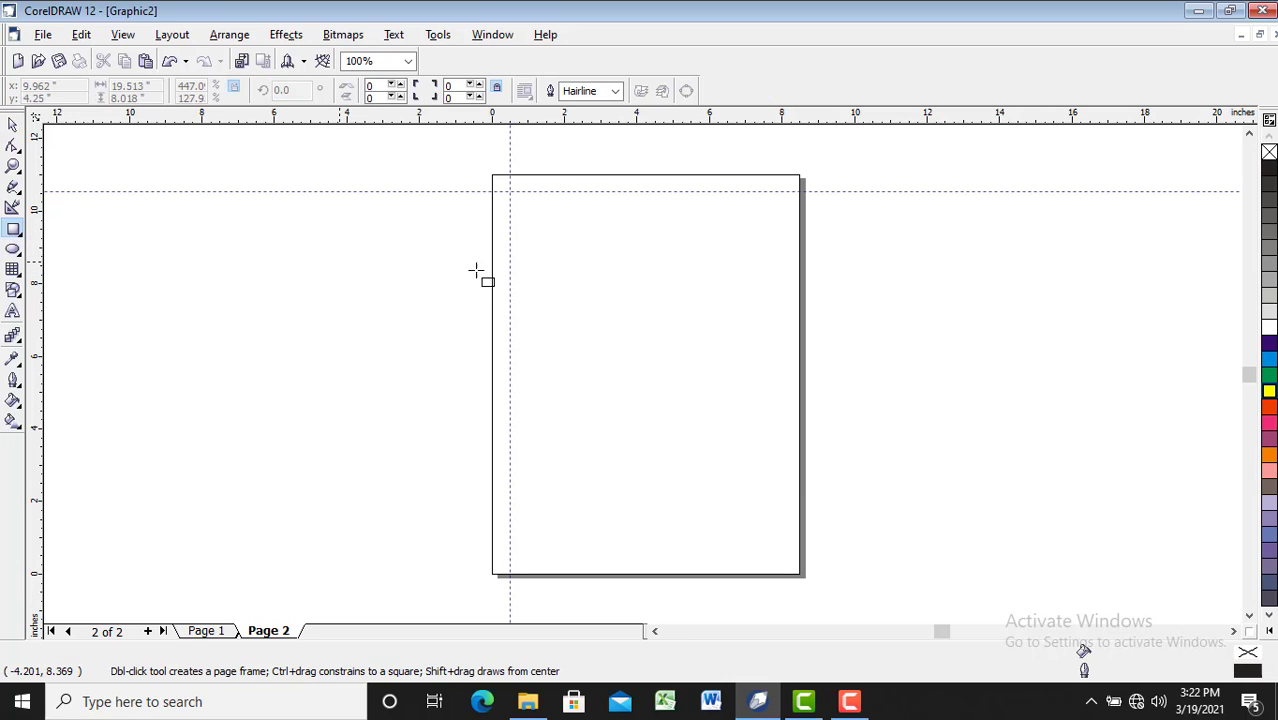
{"action": "left_click_drag", "start_coordinate": [597, 307], "coordinate": [681, 357]}
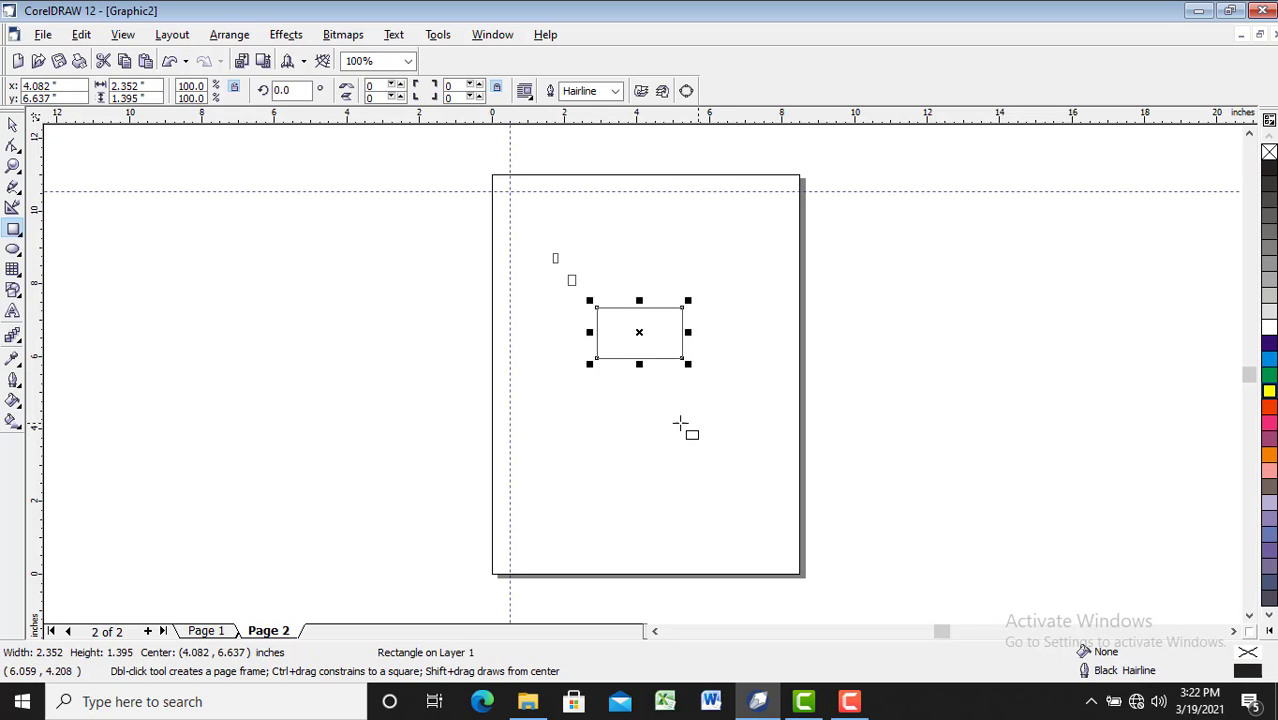
{"action": "left_click", "coordinate": [12, 250]}
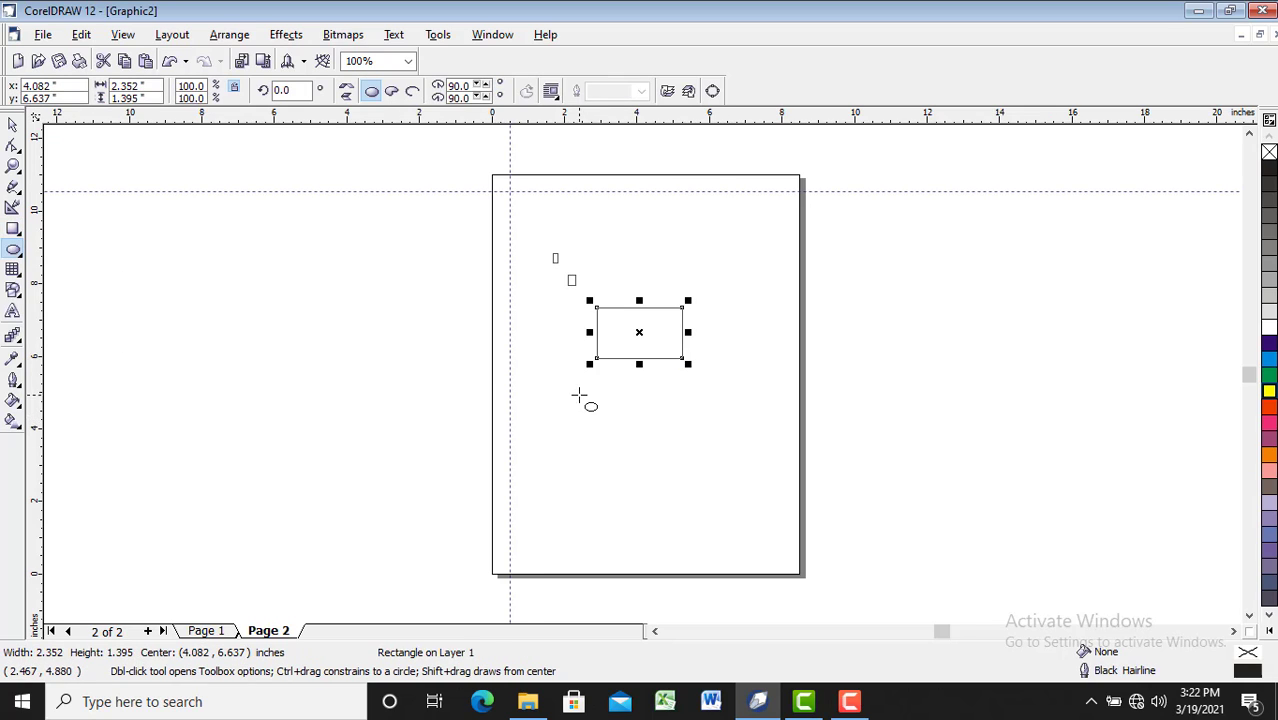
{"action": "left_click_drag", "start_coordinate": [579, 393], "coordinate": [691, 503]}
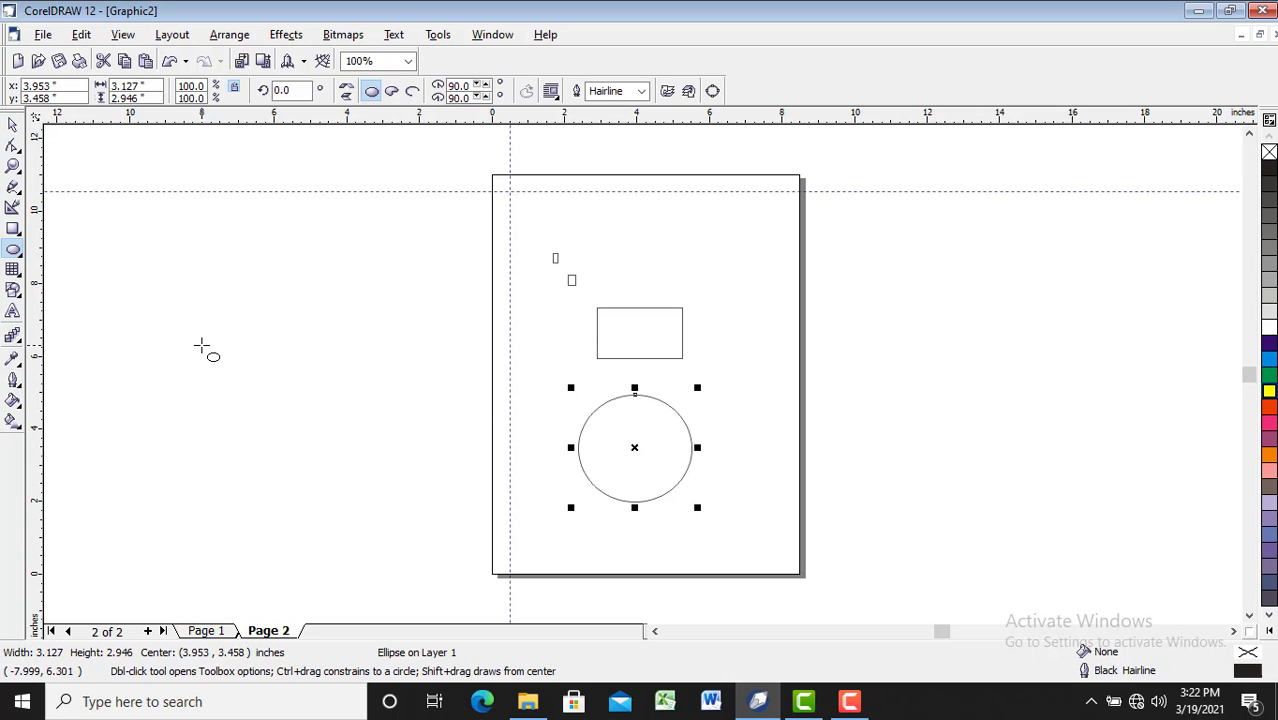
Step: Draw a graph paper grid of 4 columns and 3 rows, about 5.7 by 4.5 inches, outside the page's left edge
{"action": "left_click", "coordinate": [21, 275]}
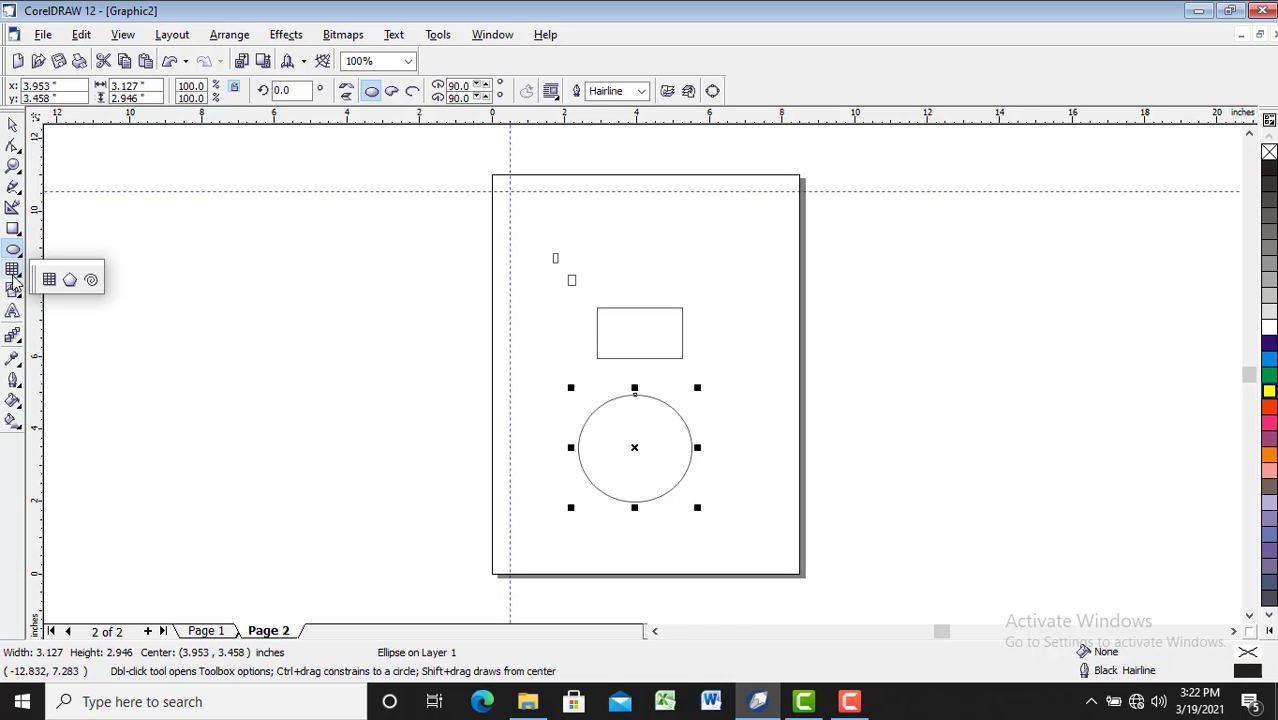
{"action": "left_click", "coordinate": [49, 279]}
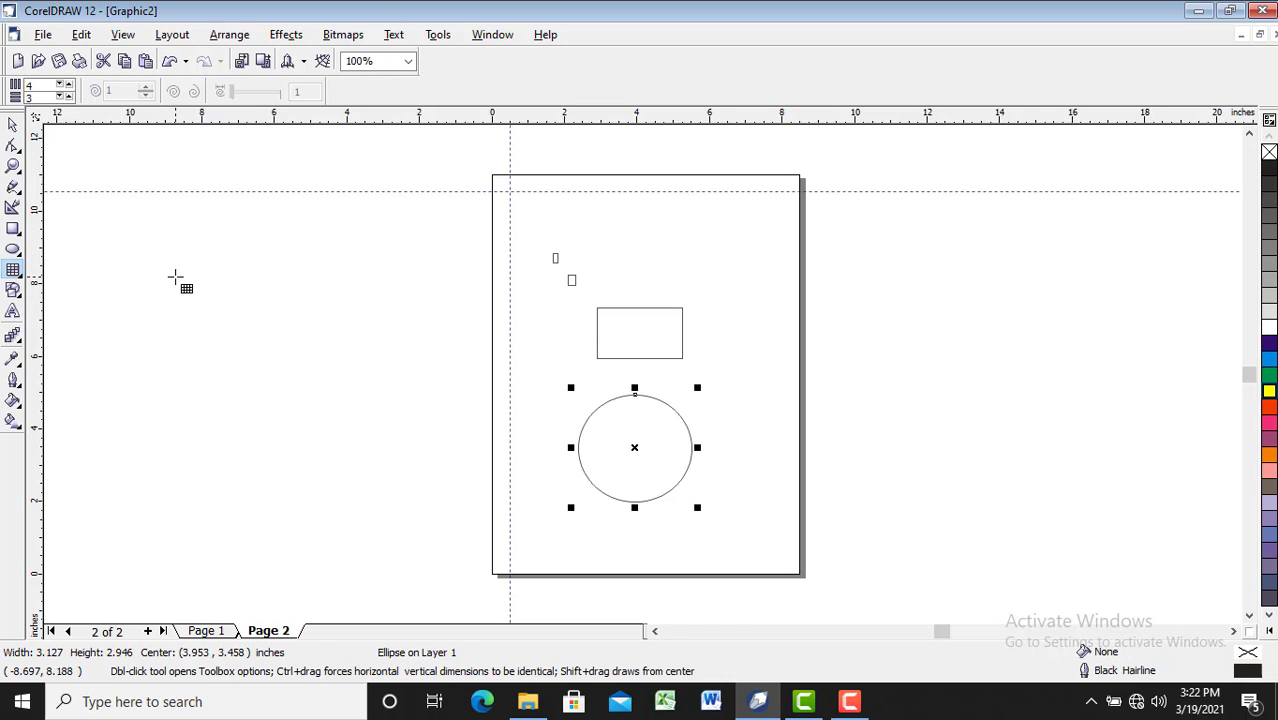
{"action": "left_click_drag", "start_coordinate": [175, 277], "coordinate": [381, 441]}
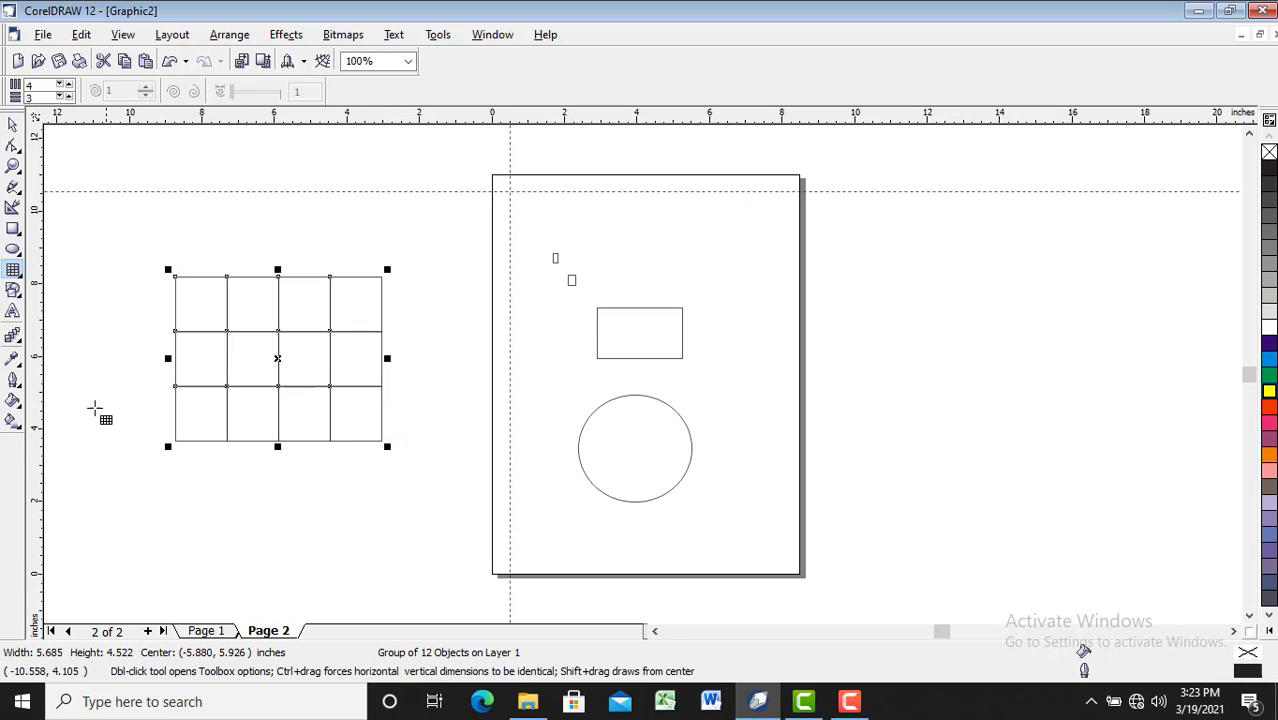
{"action": "left_click", "coordinate": [18, 296]}
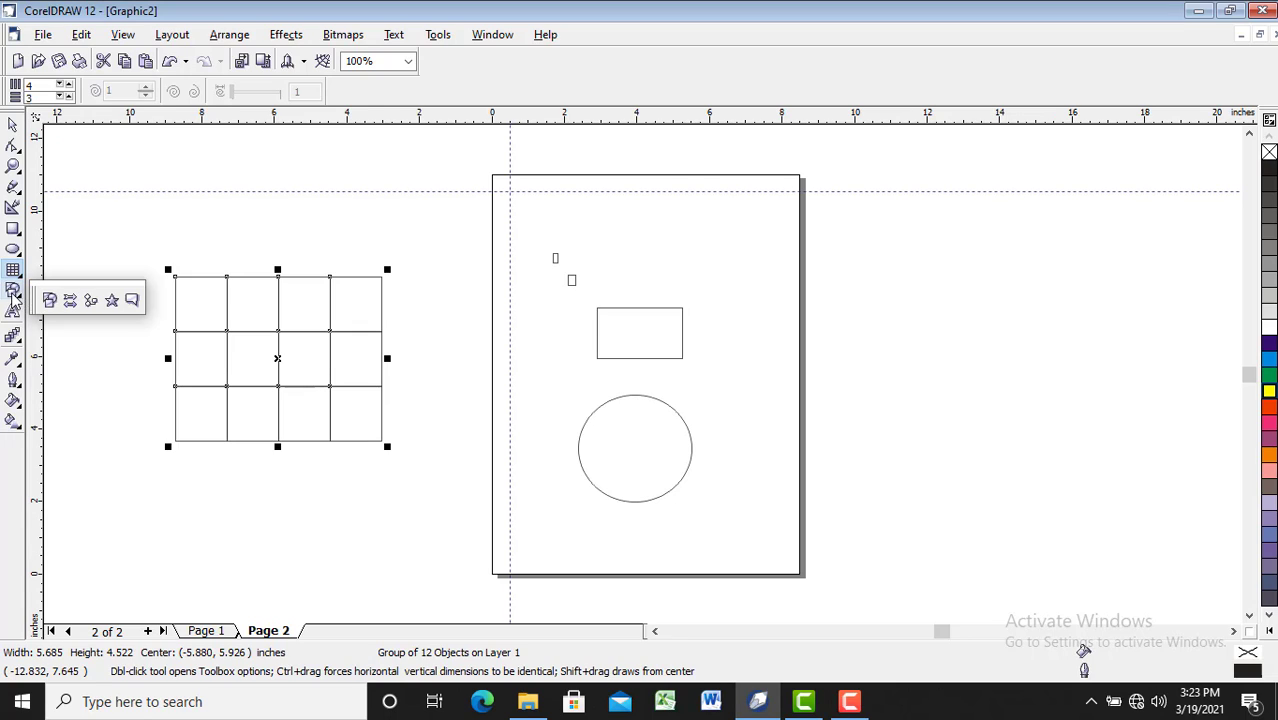
{"action": "left_click", "coordinate": [13, 290]}
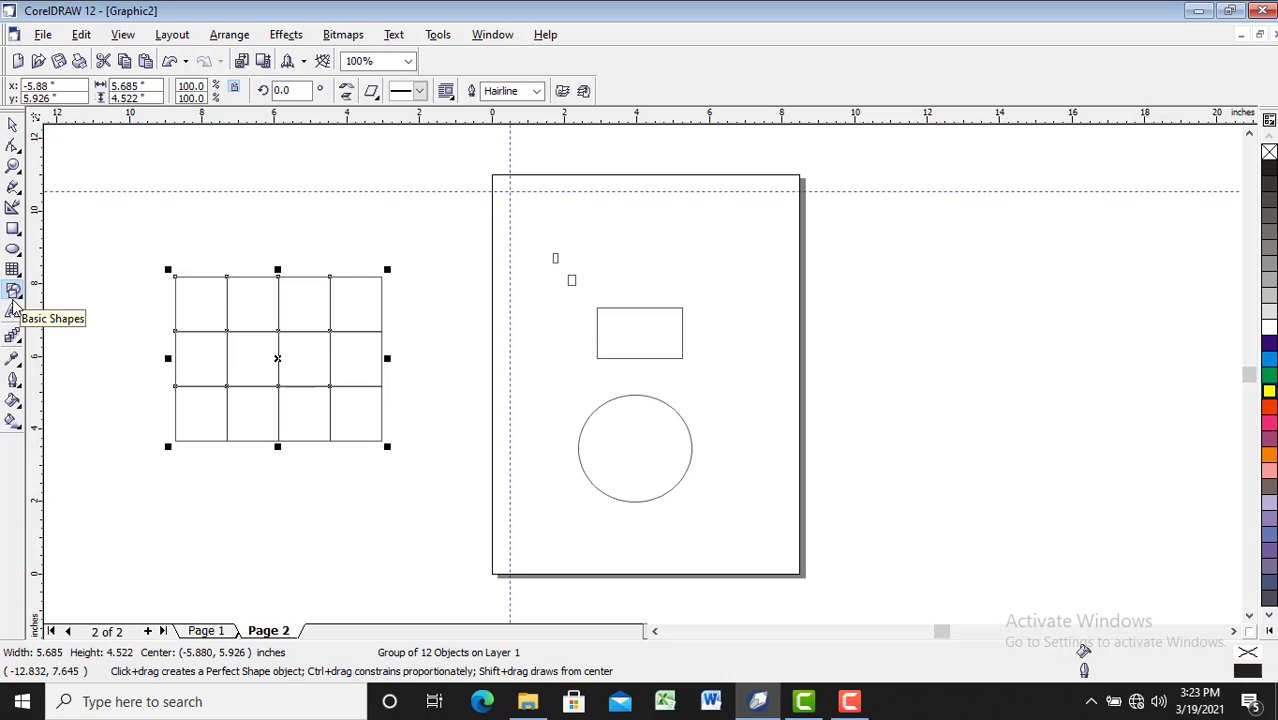
{"action": "left_click", "coordinate": [18, 299]}
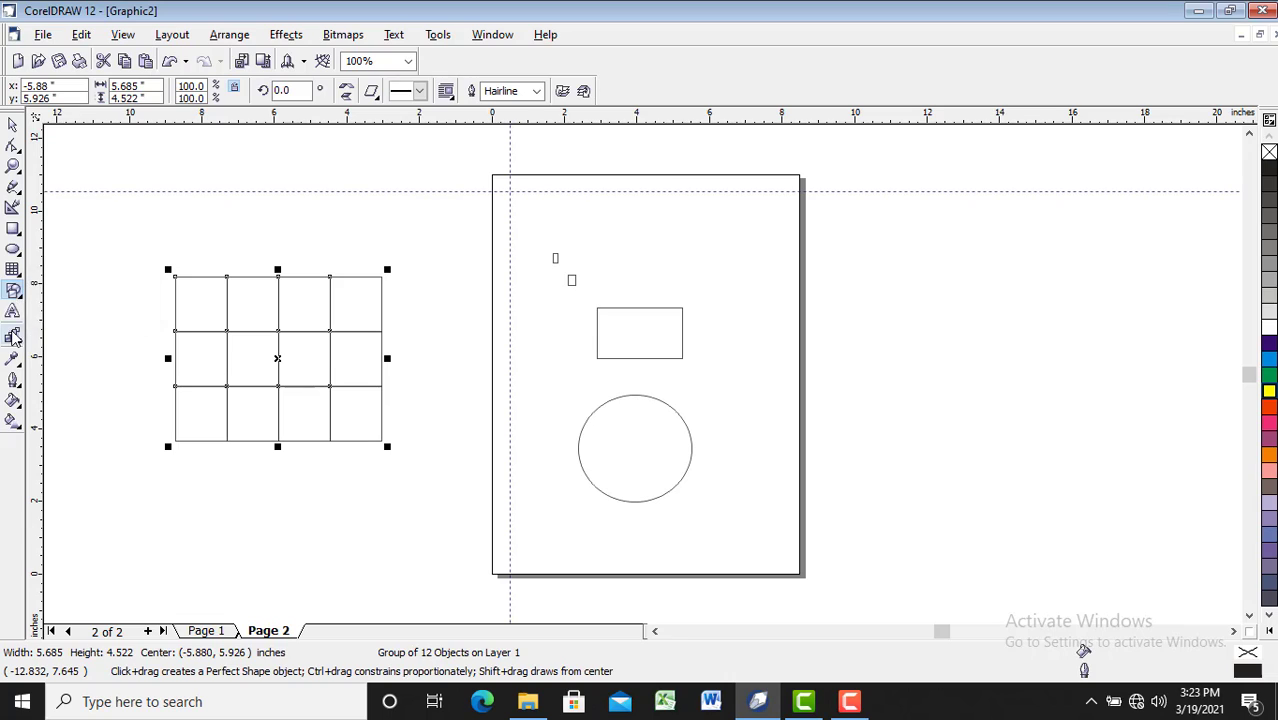
Step: Add the artistic text "A" in the upper right area of Page 2
{"action": "left_click", "coordinate": [14, 312]}
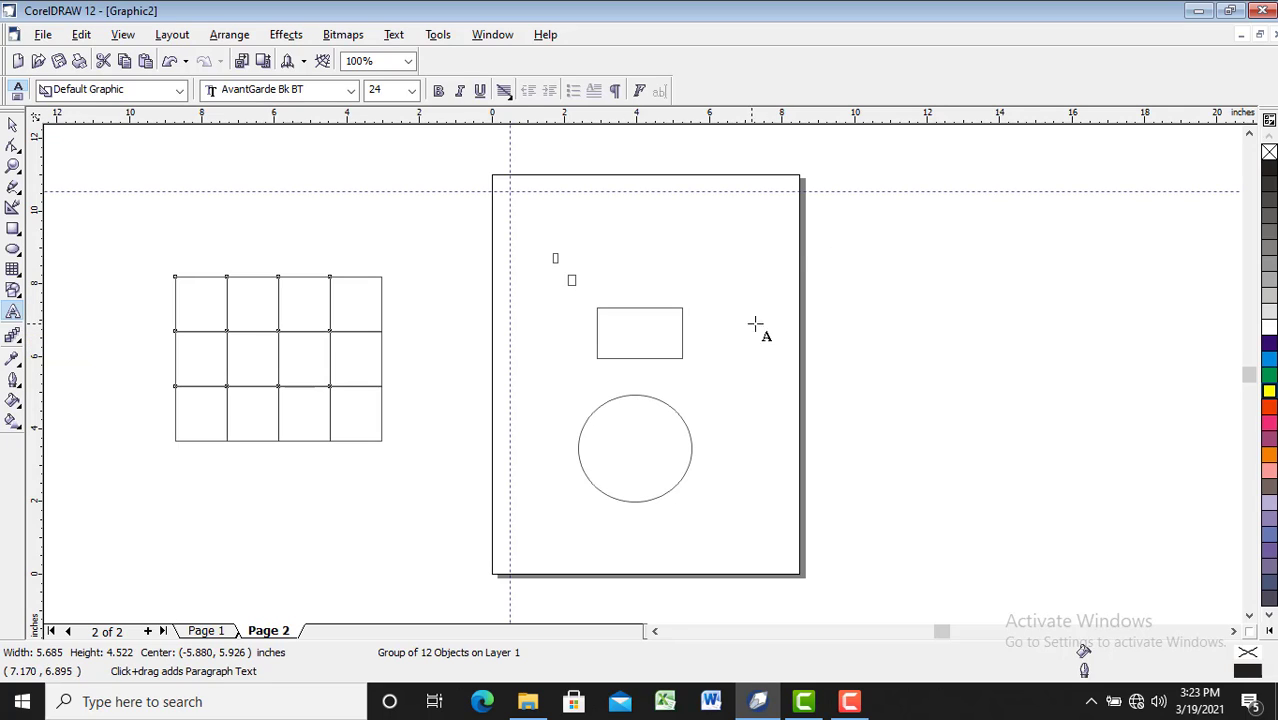
{"action": "left_click", "coordinate": [718, 276]}
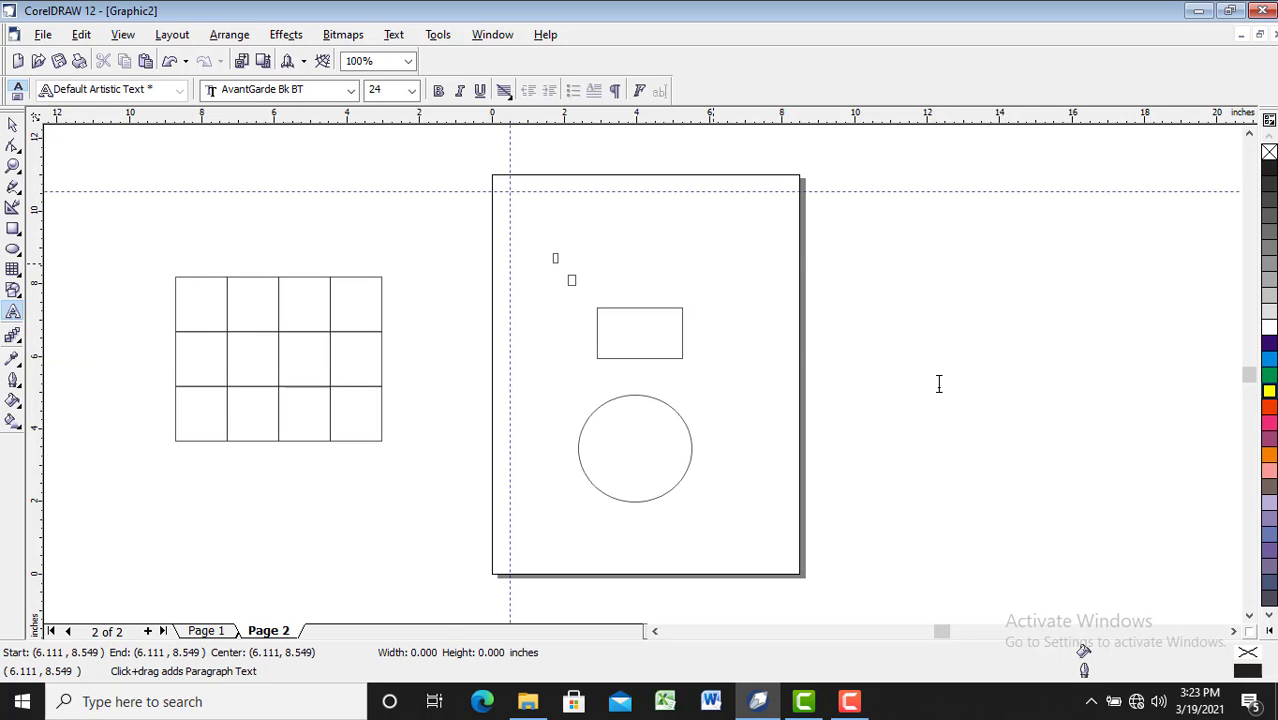
{"action": "type", "text": "A"}
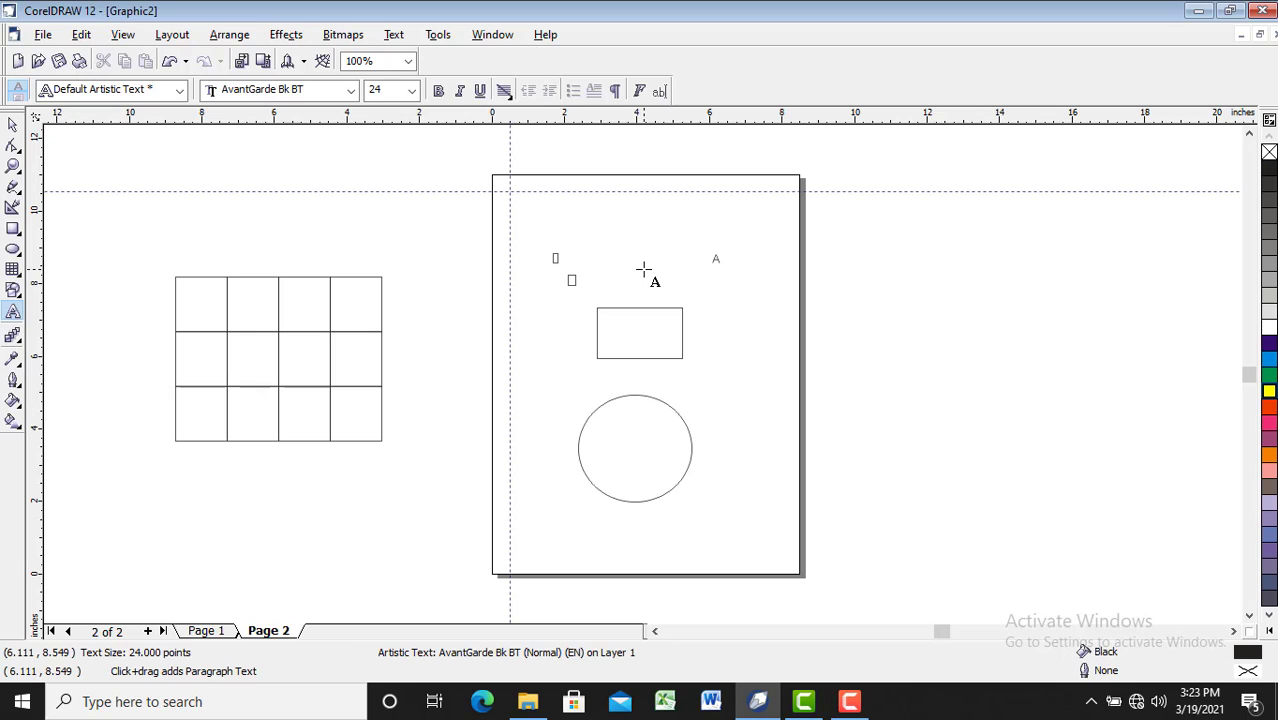
{"action": "key", "text": "Escape"}
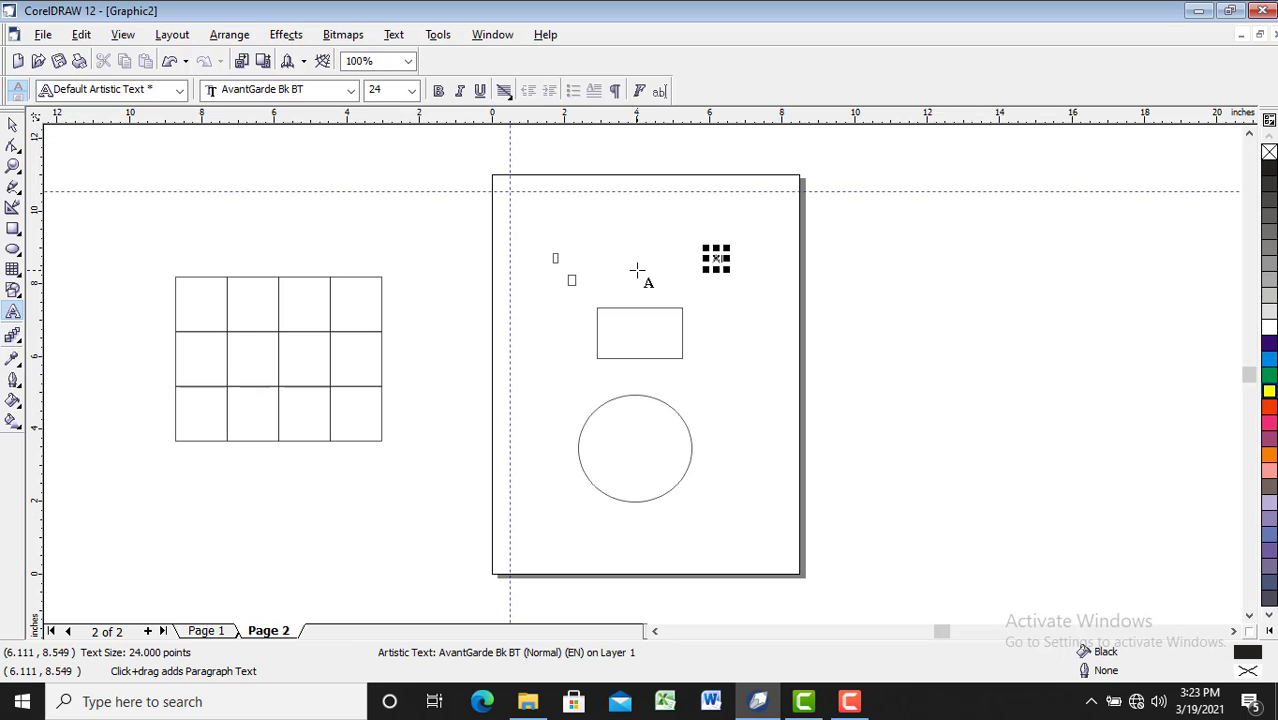
Step: Delete the grid, the rectangles and the ellipse together, leaving out the letter A
{"action": "left_click", "coordinate": [14, 122]}
{"action": "left_click_drag", "start_coordinate": [110, 140], "coordinate": [703, 577]}
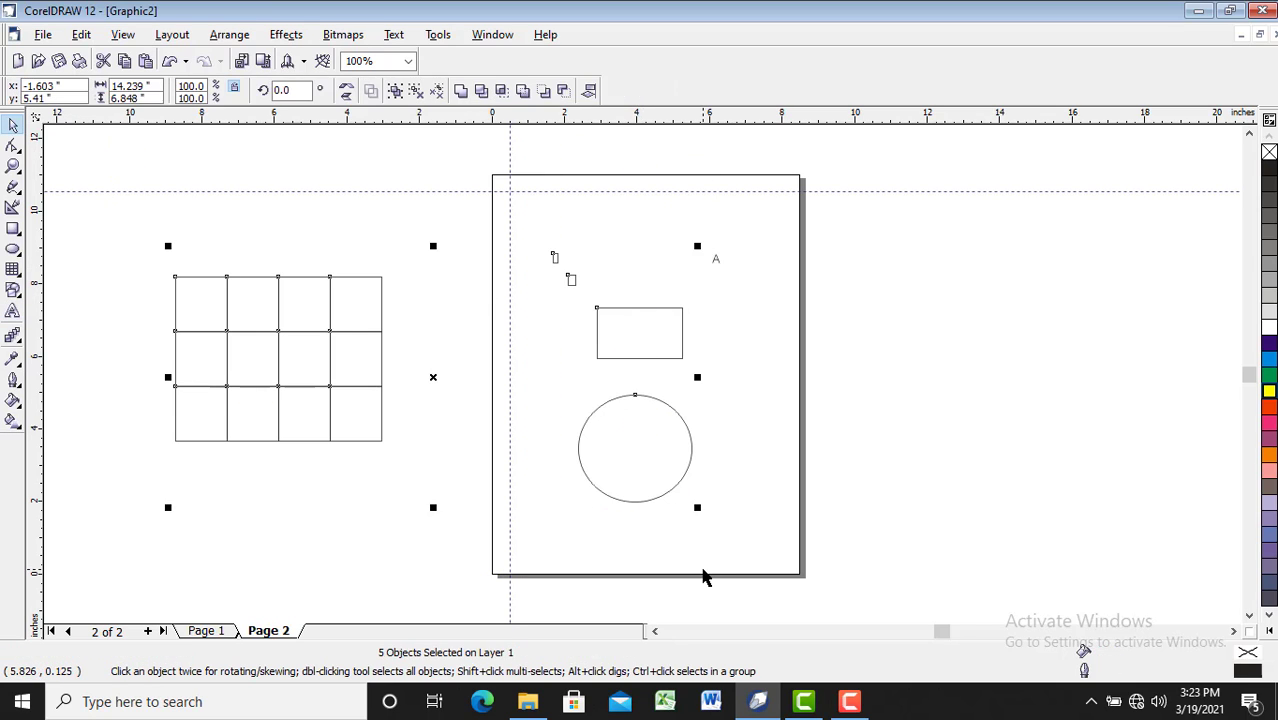
{"action": "key", "text": "Delete"}
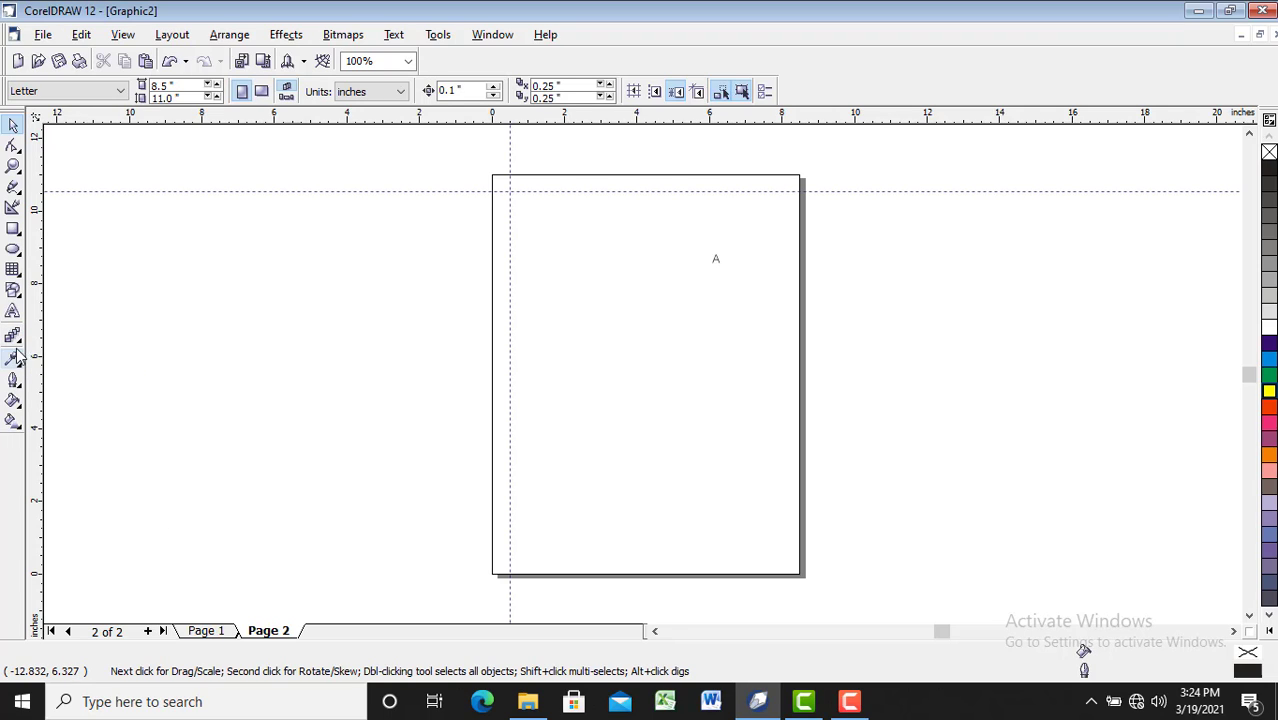
Step: Draw a rectangle about 4.7 by 2.4 inches low on Page 2 and an ellipse about 3.4 by 1.7 inches near its upper edge
{"action": "left_click", "coordinate": [13, 228]}
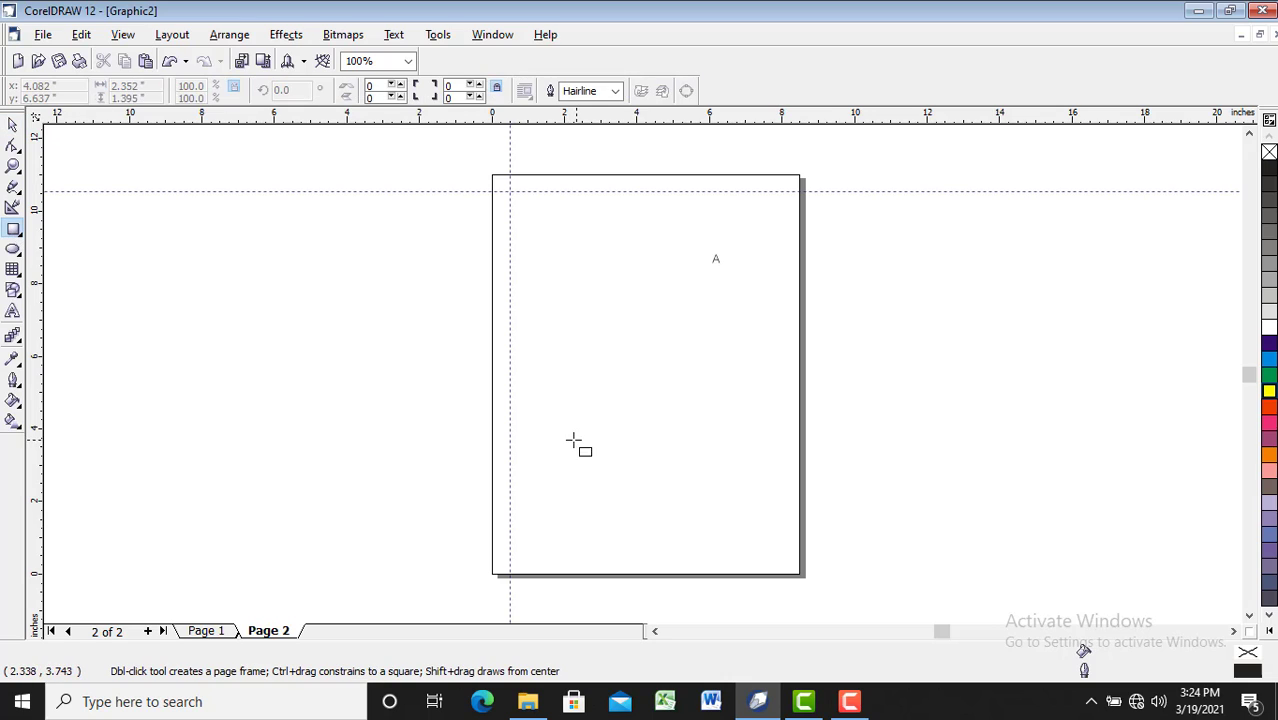
{"action": "left_click_drag", "start_coordinate": [574, 443], "coordinate": [743, 530]}
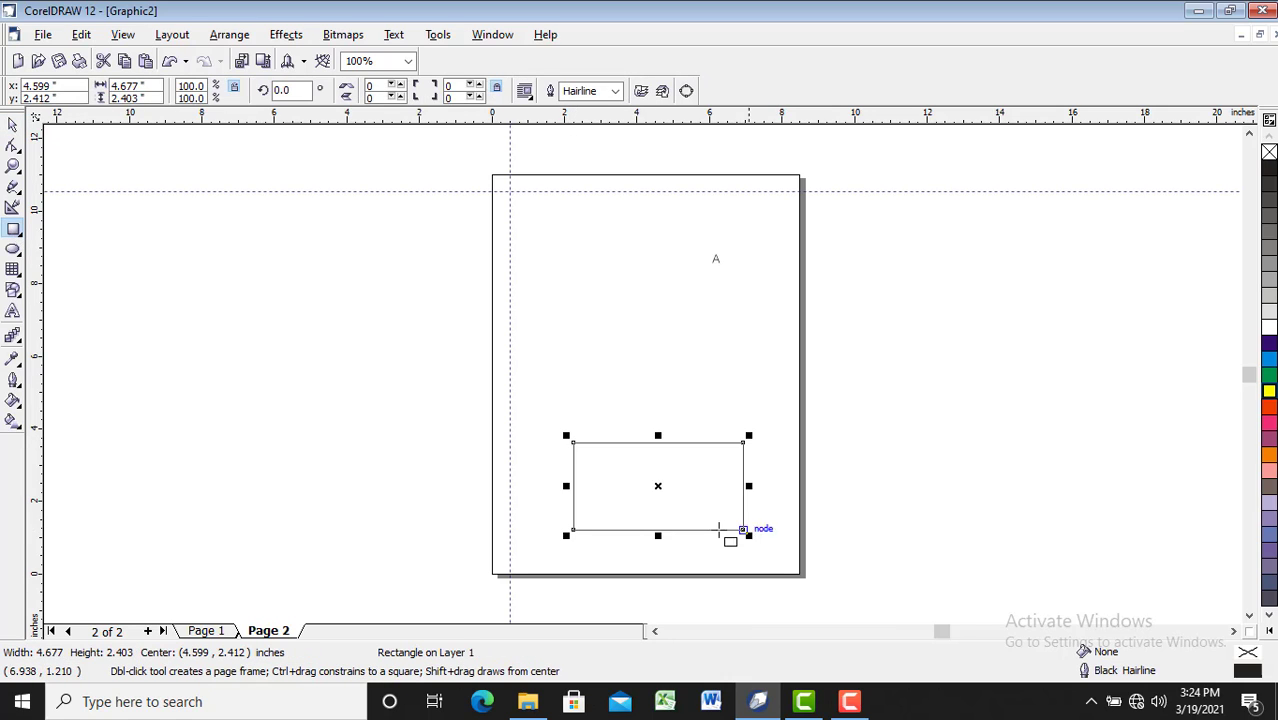
{"action": "left_click", "coordinate": [13, 248]}
{"action": "left_click_drag", "start_coordinate": [590, 202], "coordinate": [720, 268]}
Step: Blend the lower rectangle into the upper ellipse with the Interactive Blend tool
{"action": "left_click", "coordinate": [13, 124]}
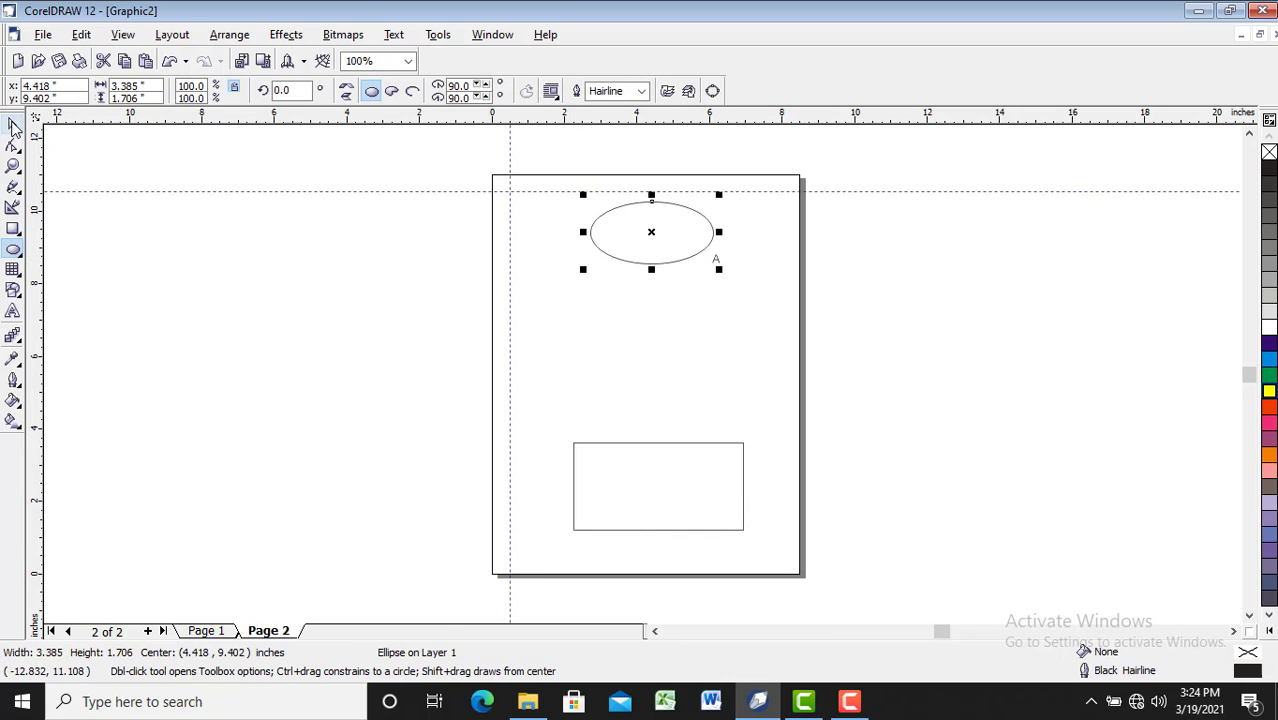
{"action": "left_click", "coordinate": [13, 335]}
{"action": "left_click_drag", "start_coordinate": [669, 502], "coordinate": [648, 247]}
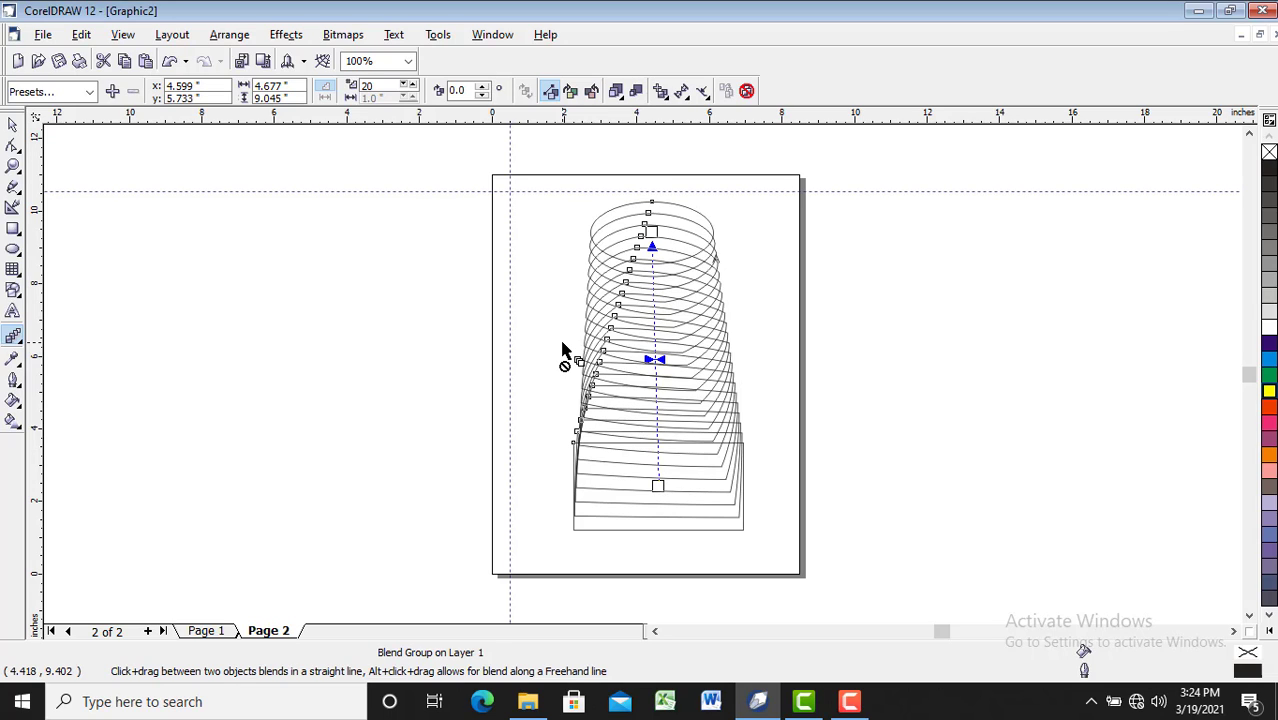
Step: Delete the blended shapes and the letter A together from Page 2
{"action": "left_click", "coordinate": [13, 124]}
{"action": "left_click_drag", "start_coordinate": [456, 165], "coordinate": [918, 554]}
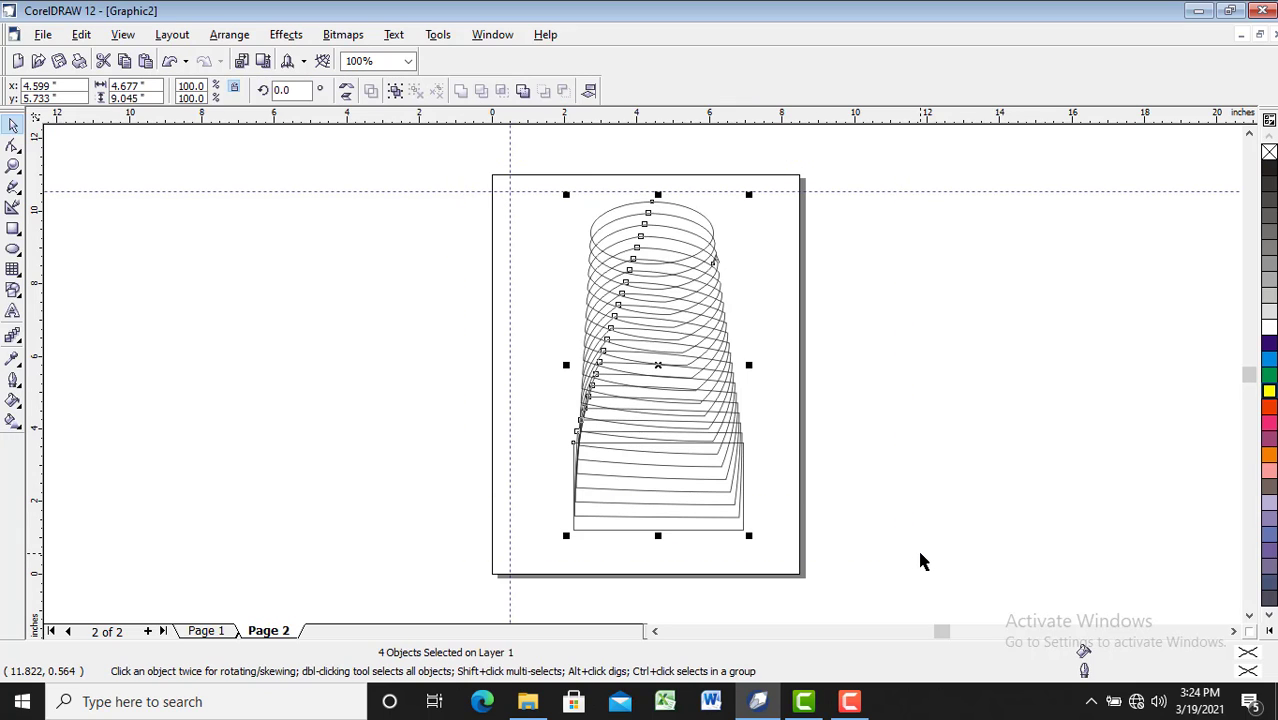
{"action": "key", "text": "Delete"}
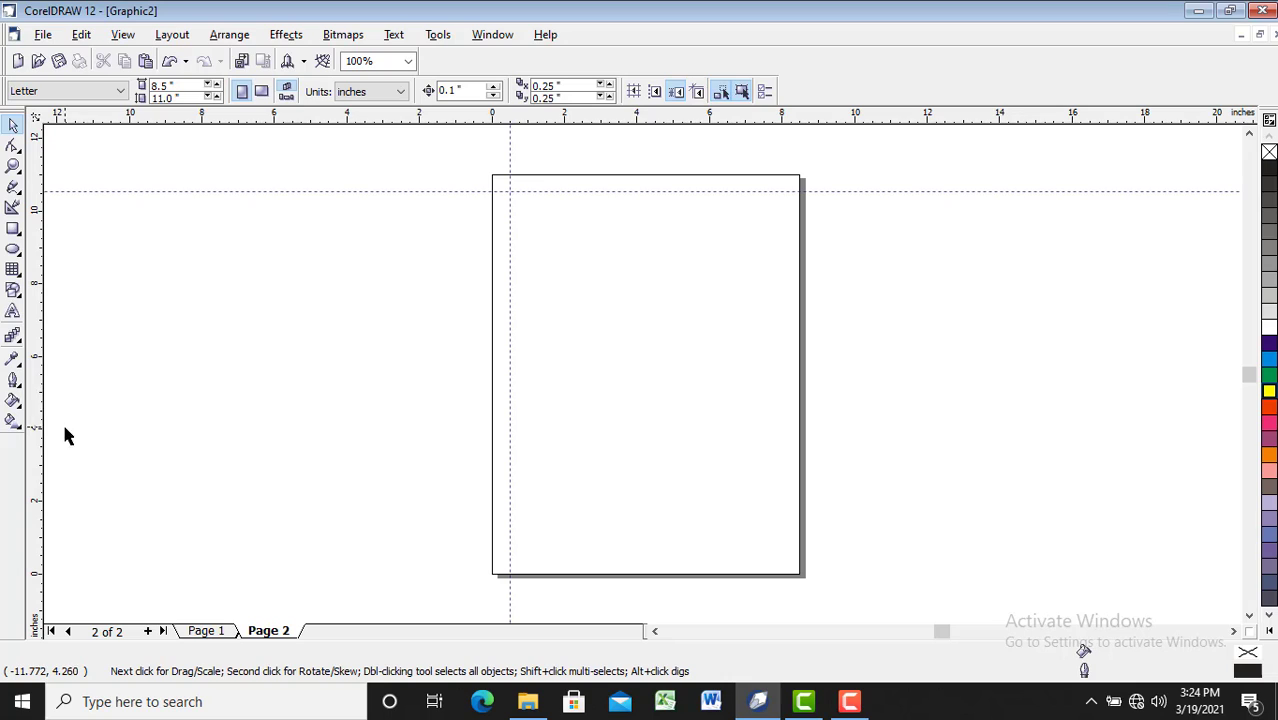
Step: Draw a rectangle about 4.7 by 5.3 inches in the middle of Page 2
{"action": "left_click", "coordinate": [13, 382]}
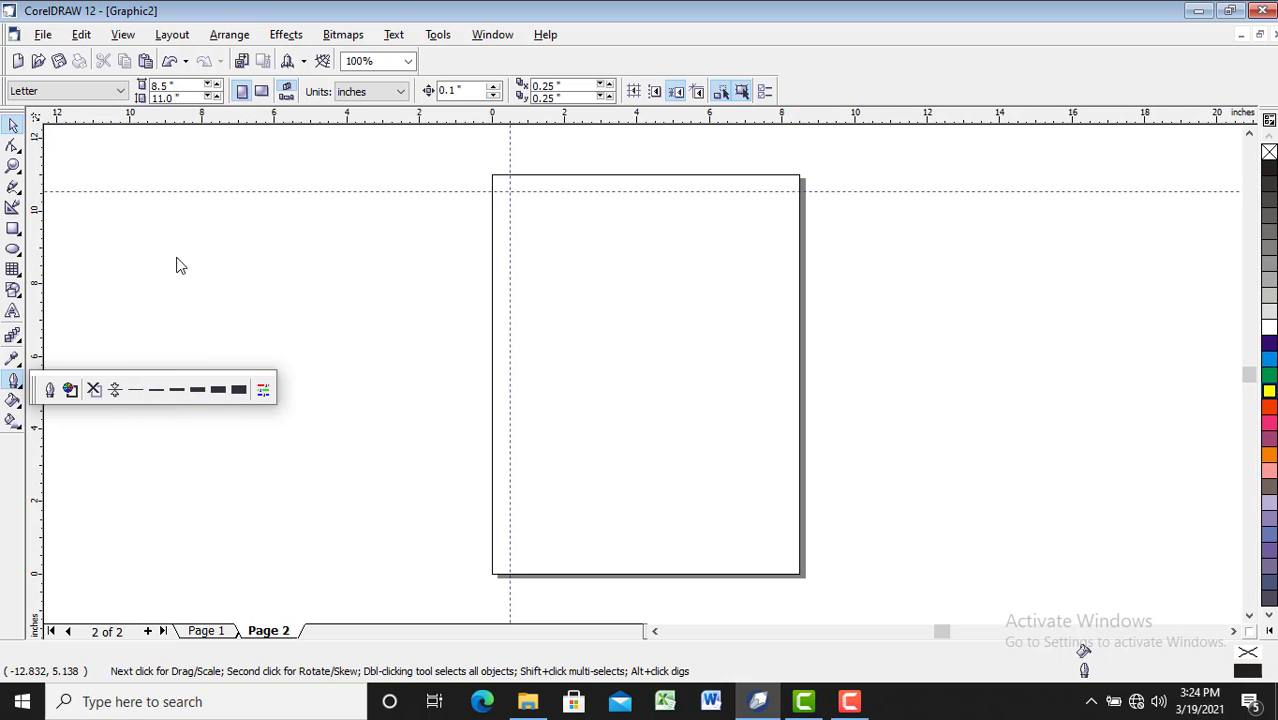
{"action": "left_click", "coordinate": [13, 228]}
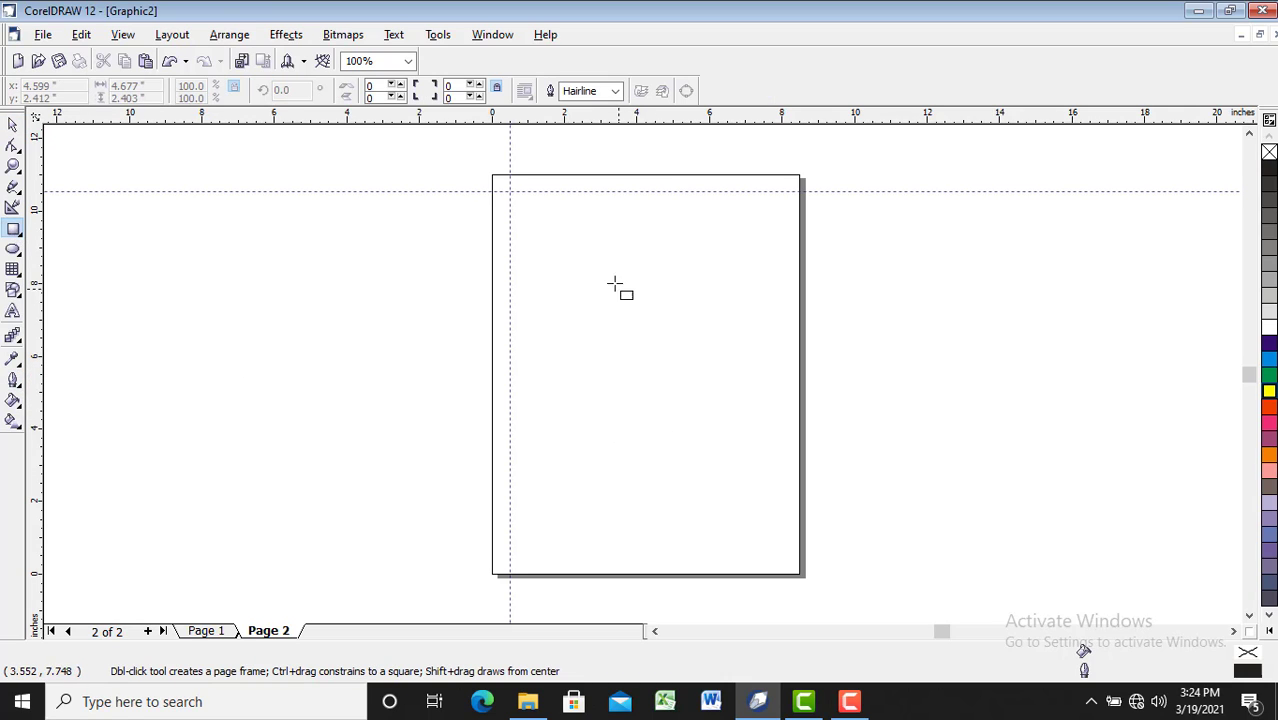
{"action": "mouse_move", "coordinate": [589, 268]}
{"action": "left_mouse_down"}
{"action": "mouse_move", "coordinate": [645, 398]}
{"action": "mouse_move", "coordinate": [760, 462]}
{"action": "left_mouse_up"}
{"action": "key", "text": "space"}
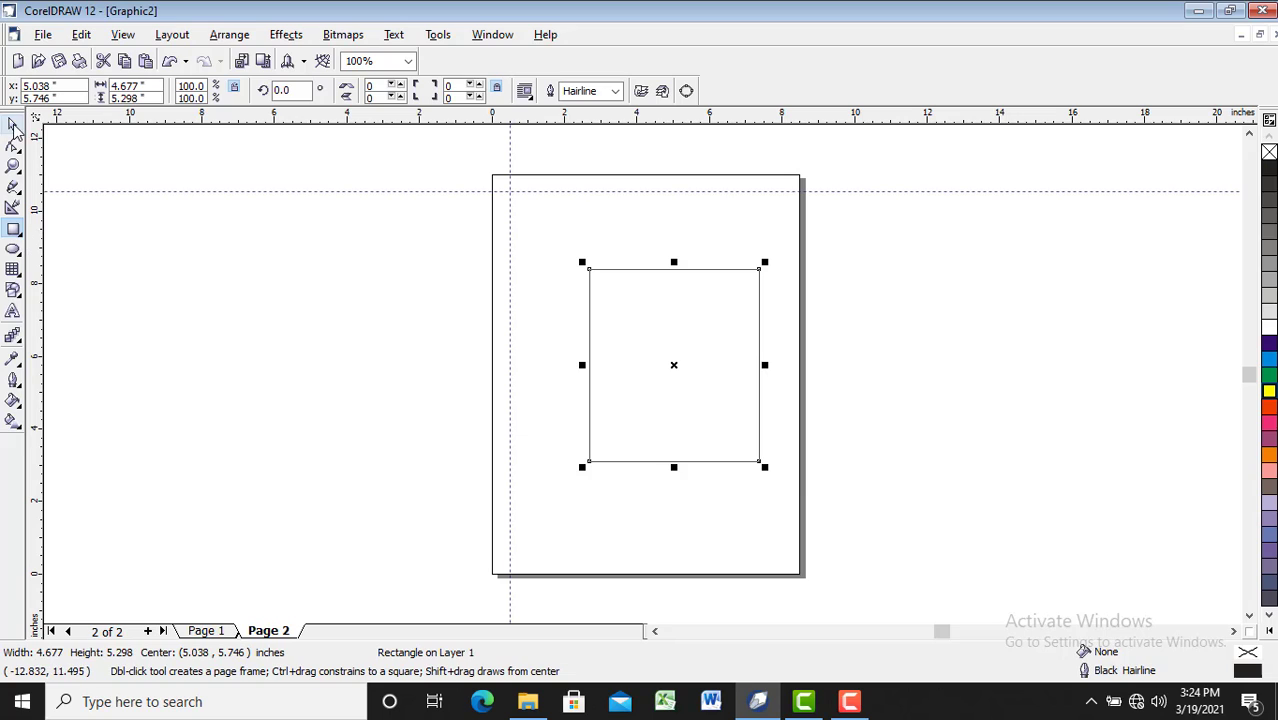
Step: Try a 24-point outline on the rectangle, and reduce its outline width to 8 points
{"action": "left_click", "coordinate": [20, 392]}
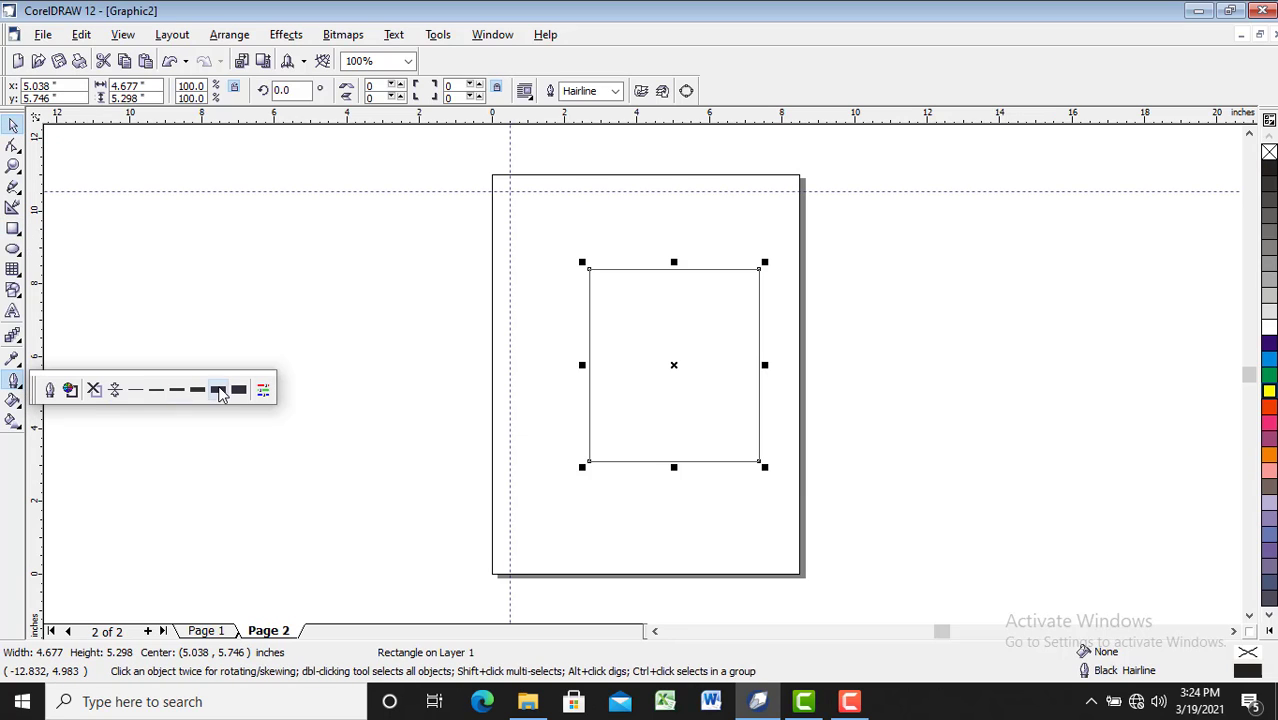
{"action": "left_click", "coordinate": [238, 390]}
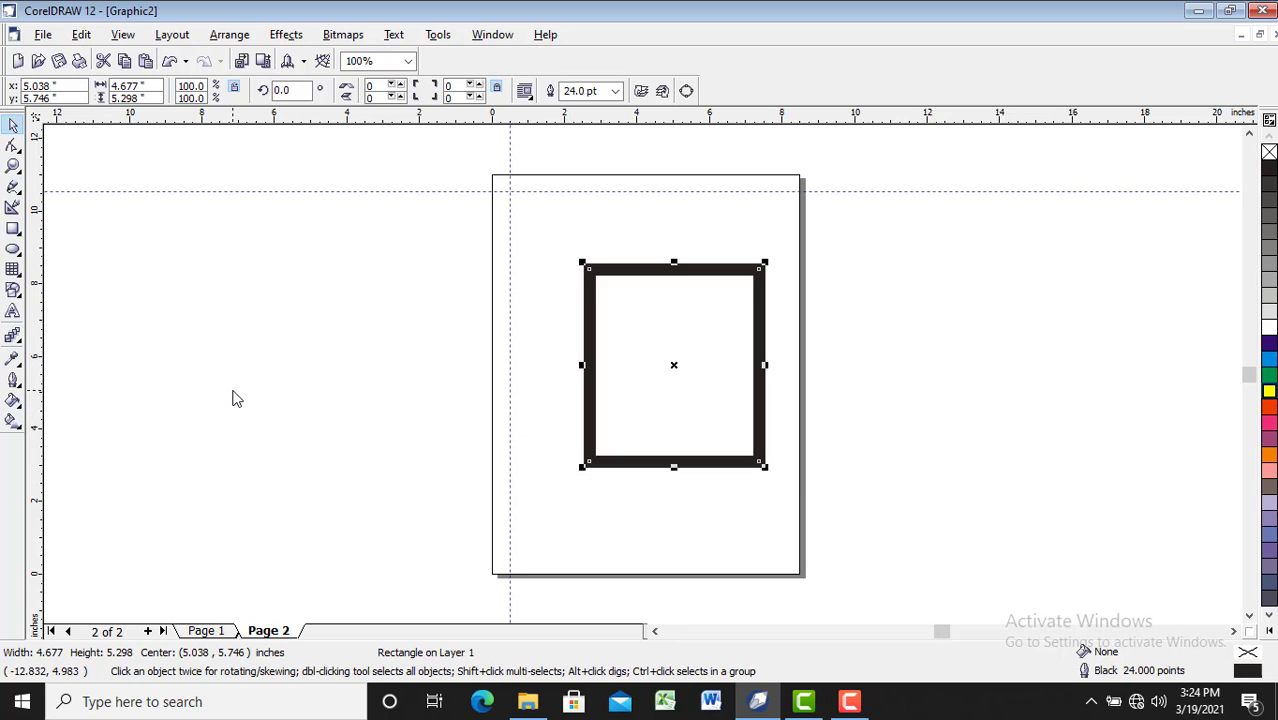
{"action": "left_click", "coordinate": [15, 382]}
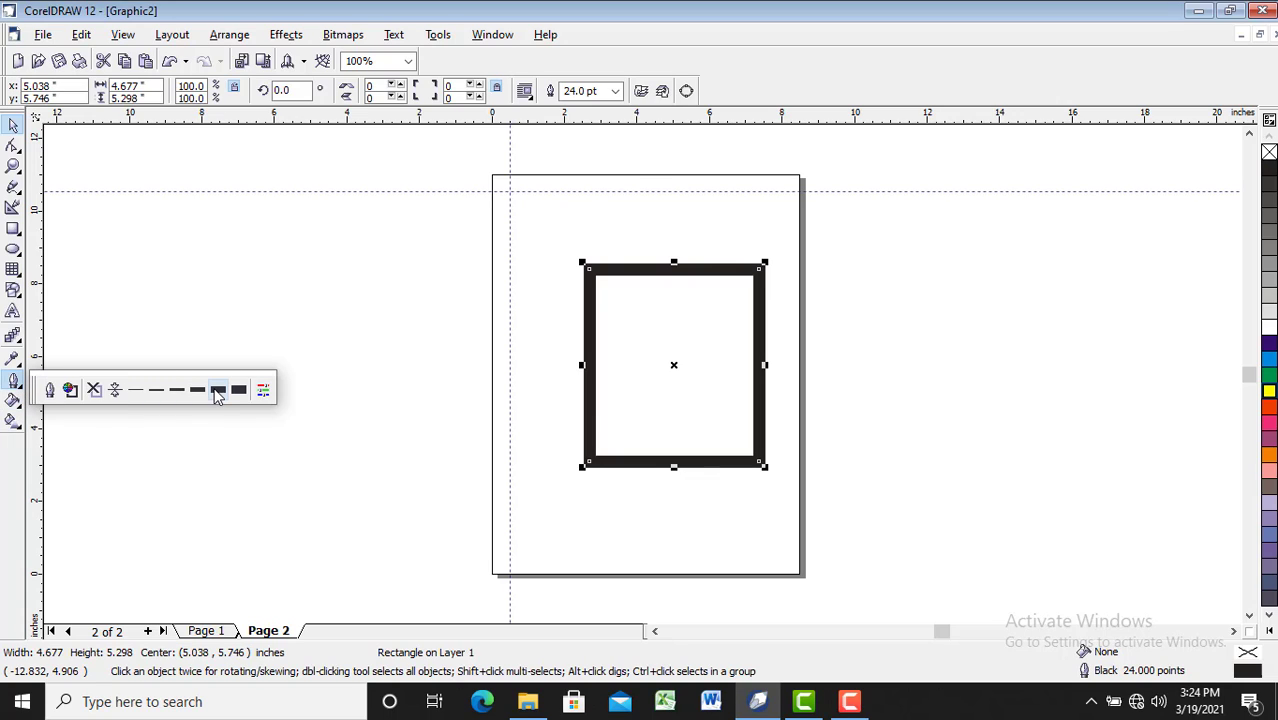
{"action": "left_click", "coordinate": [197, 390]}
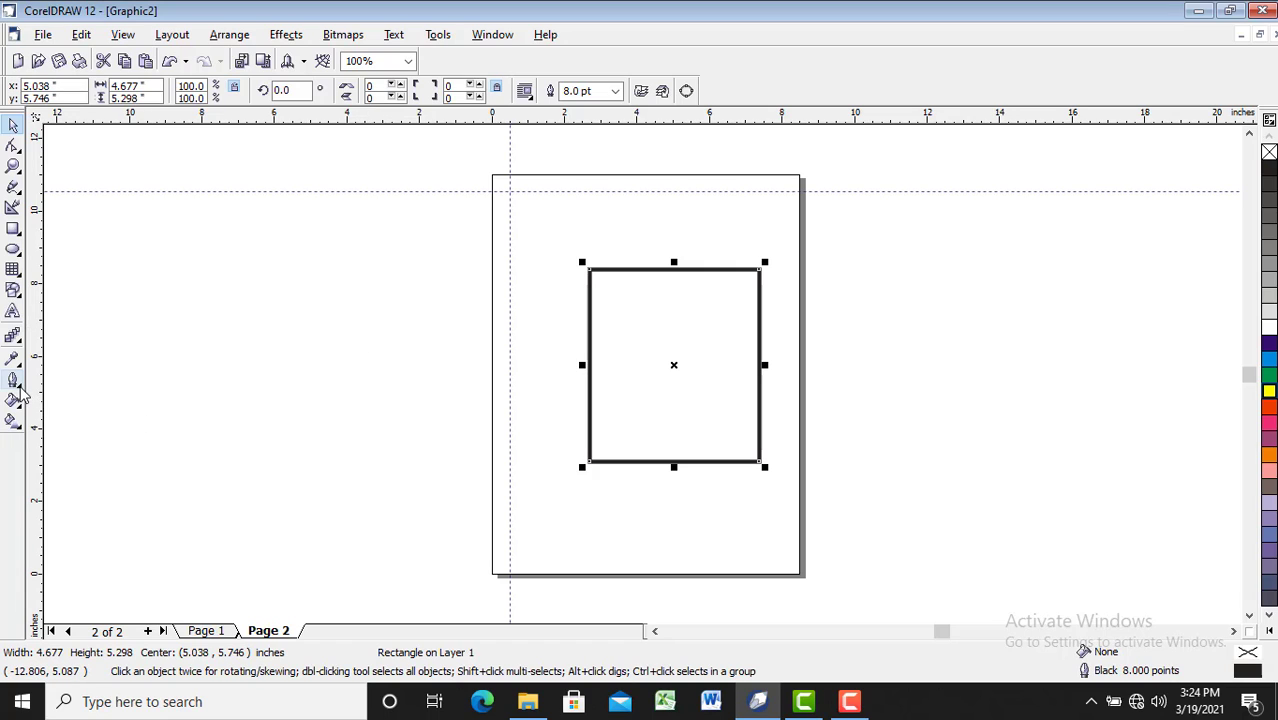
{"action": "left_click", "coordinate": [13, 381]}
{"action": "left_click", "coordinate": [15, 360]}
{"action": "left_click", "coordinate": [15, 340]}
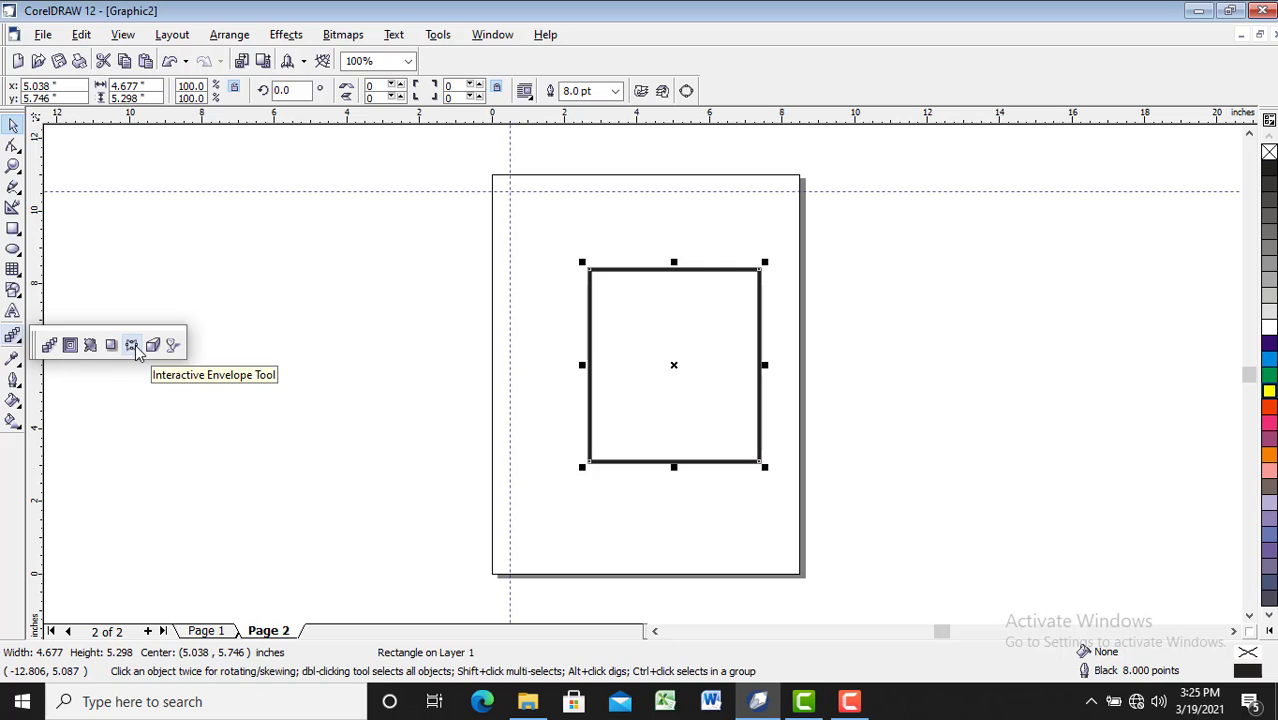
{"action": "left_click", "coordinate": [15, 149]}
{"action": "left_click", "coordinate": [256, 255]}
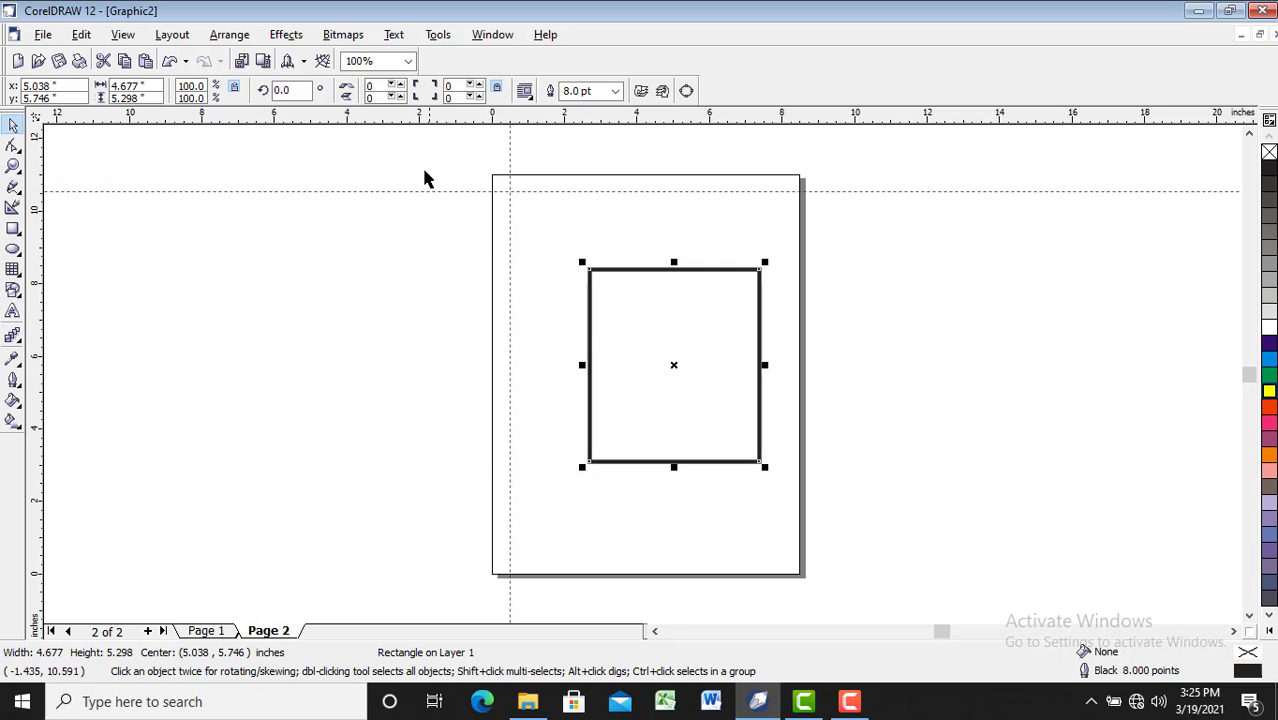
Step: Delete the thick-outlined rectangle and both the horizontal and vertical guidelines, leaving Page 2 clear
{"action": "left_click_drag", "start_coordinate": [422, 166], "coordinate": [905, 552]}
{"action": "key", "text": "Delete"}
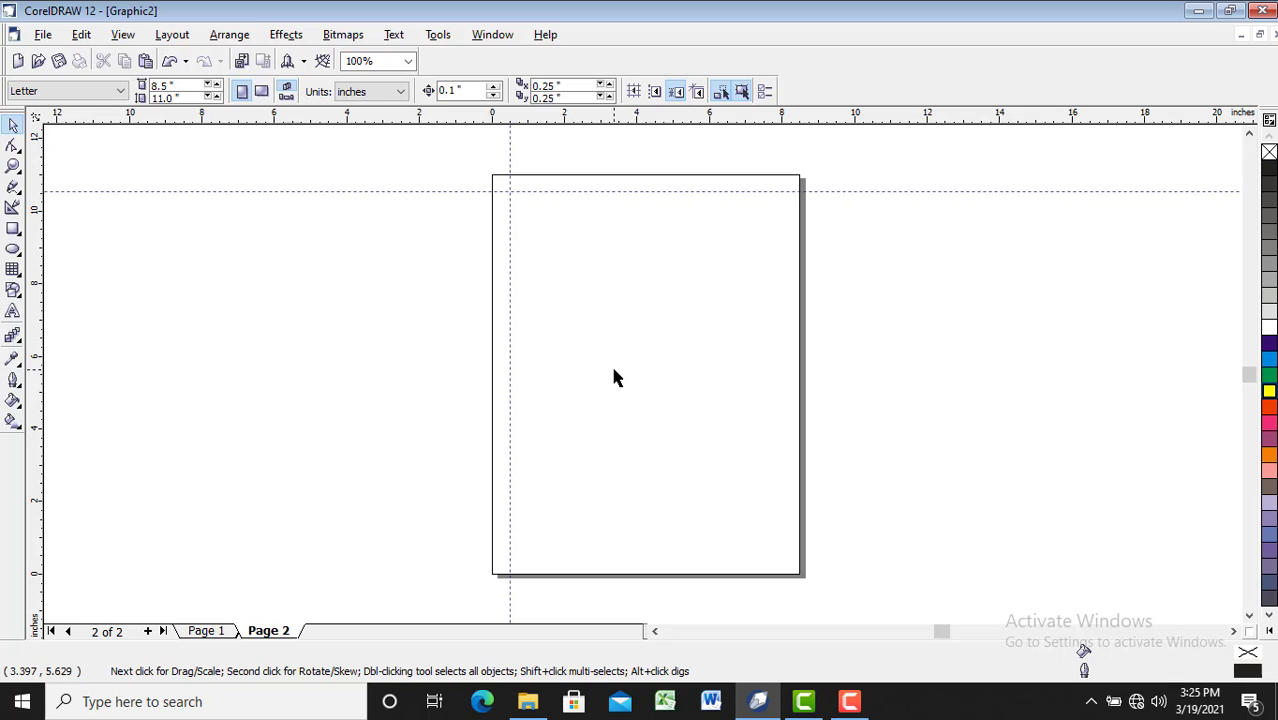
{"action": "double_click", "coordinate": [431, 191]}
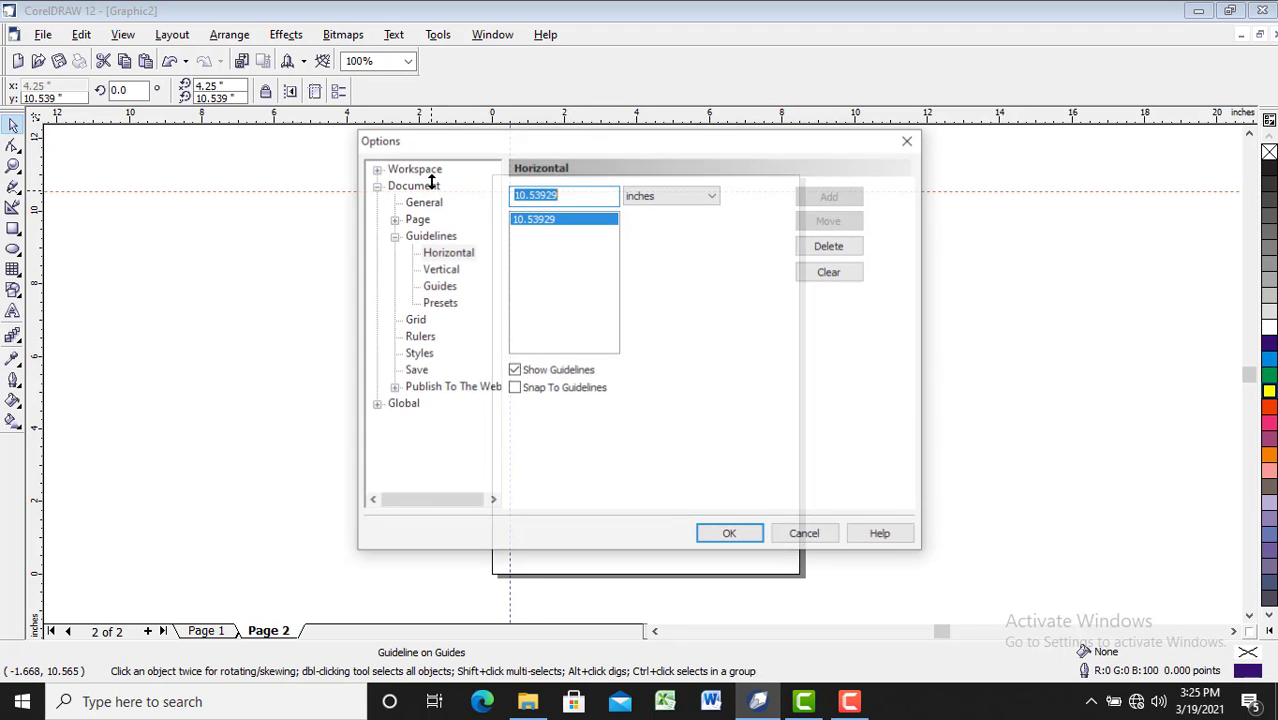
{"action": "left_click", "coordinate": [805, 537]}
{"action": "key", "text": "Delete"}
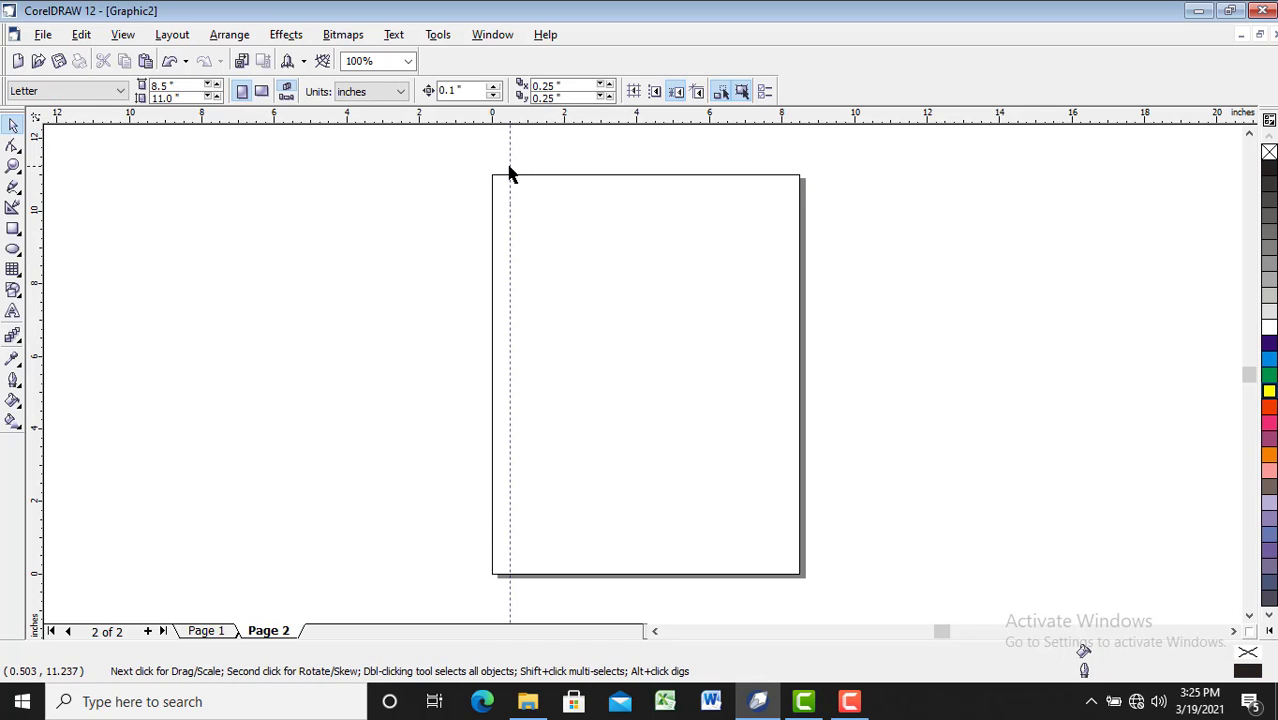
{"action": "left_click", "coordinate": [510, 174]}
{"action": "key", "text": "Delete"}
{"action": "left_click_drag", "start_coordinate": [448, 164], "coordinate": [922, 583]}
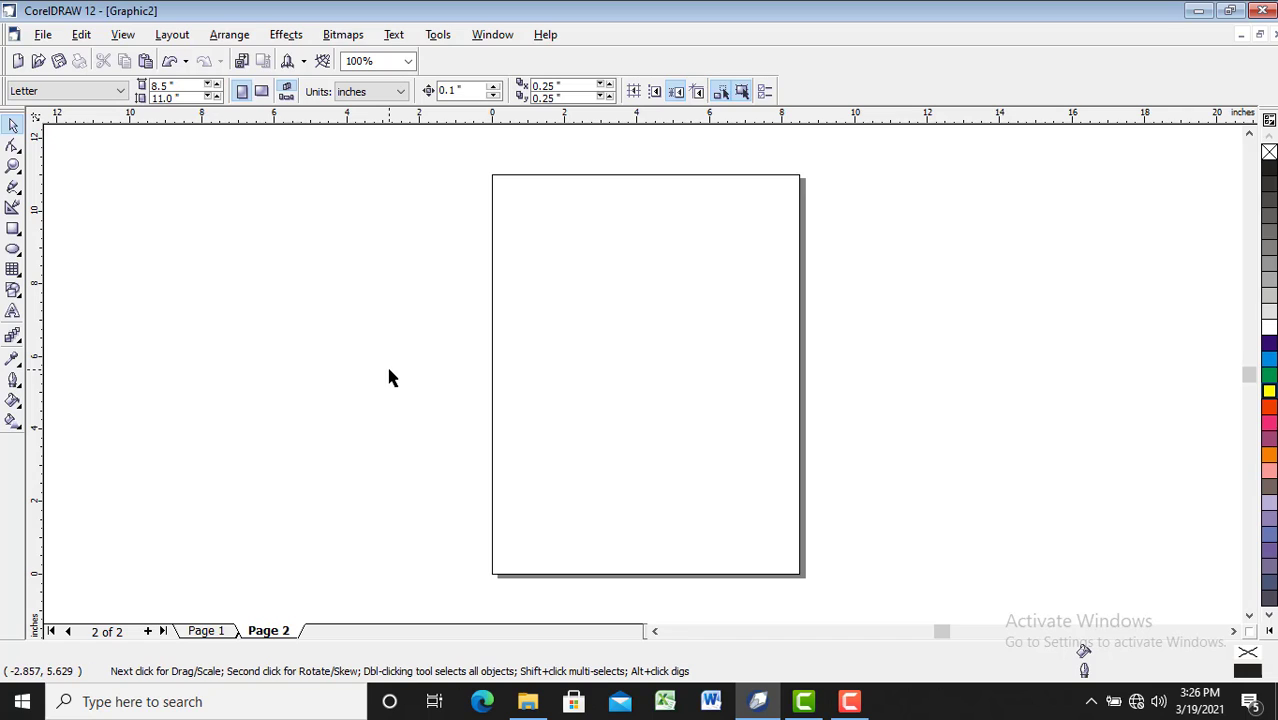
Step: Try the Legal paper size, and set the page size to A3
{"action": "left_click", "coordinate": [121, 90]}
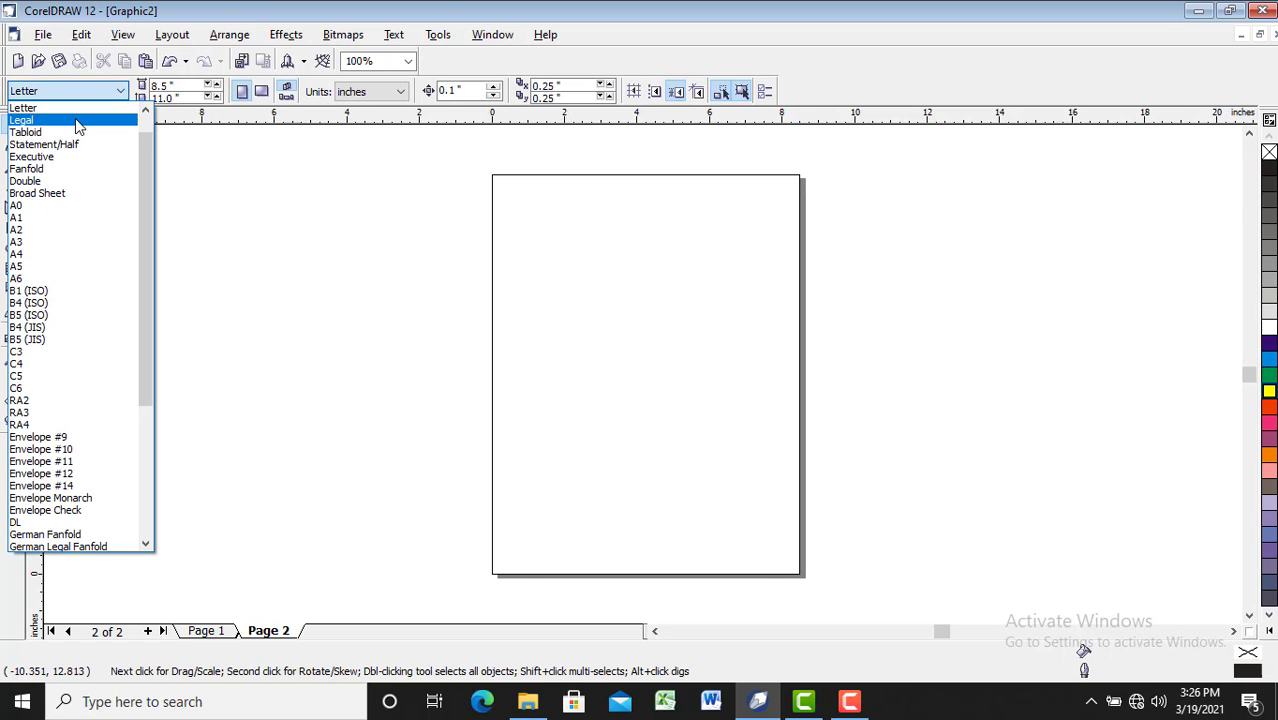
{"action": "left_click", "coordinate": [75, 119]}
{"action": "left_click", "coordinate": [121, 90]}
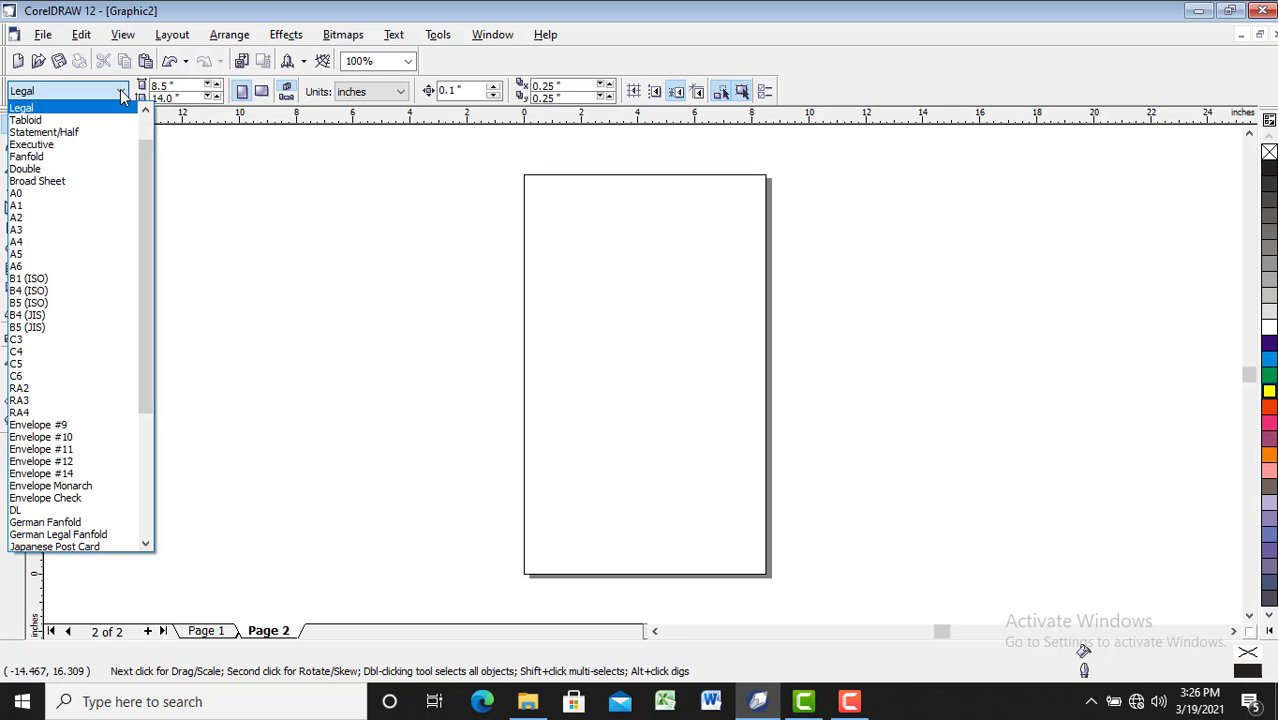
{"action": "left_click", "coordinate": [60, 230]}
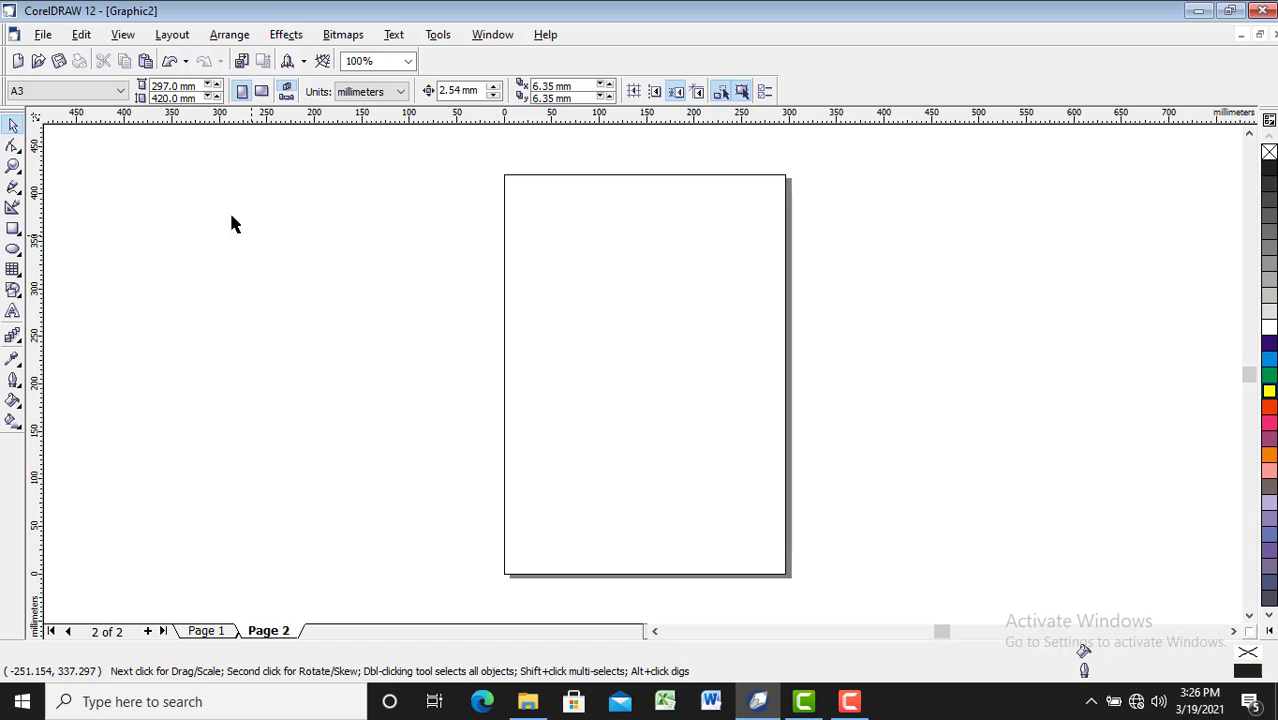
{"action": "left_click", "coordinate": [121, 90]}
{"action": "left_click_drag", "start_coordinate": [142, 347], "coordinate": [143, 201]}
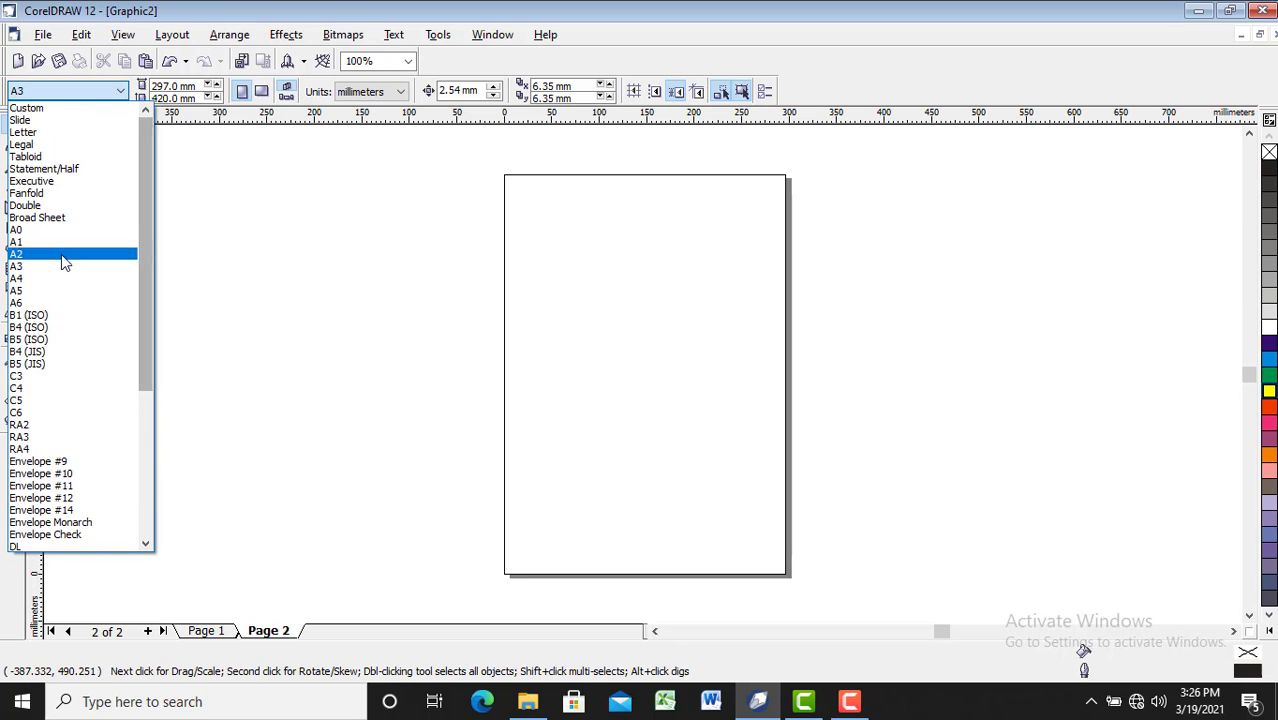
{"action": "left_click", "coordinate": [268, 200]}
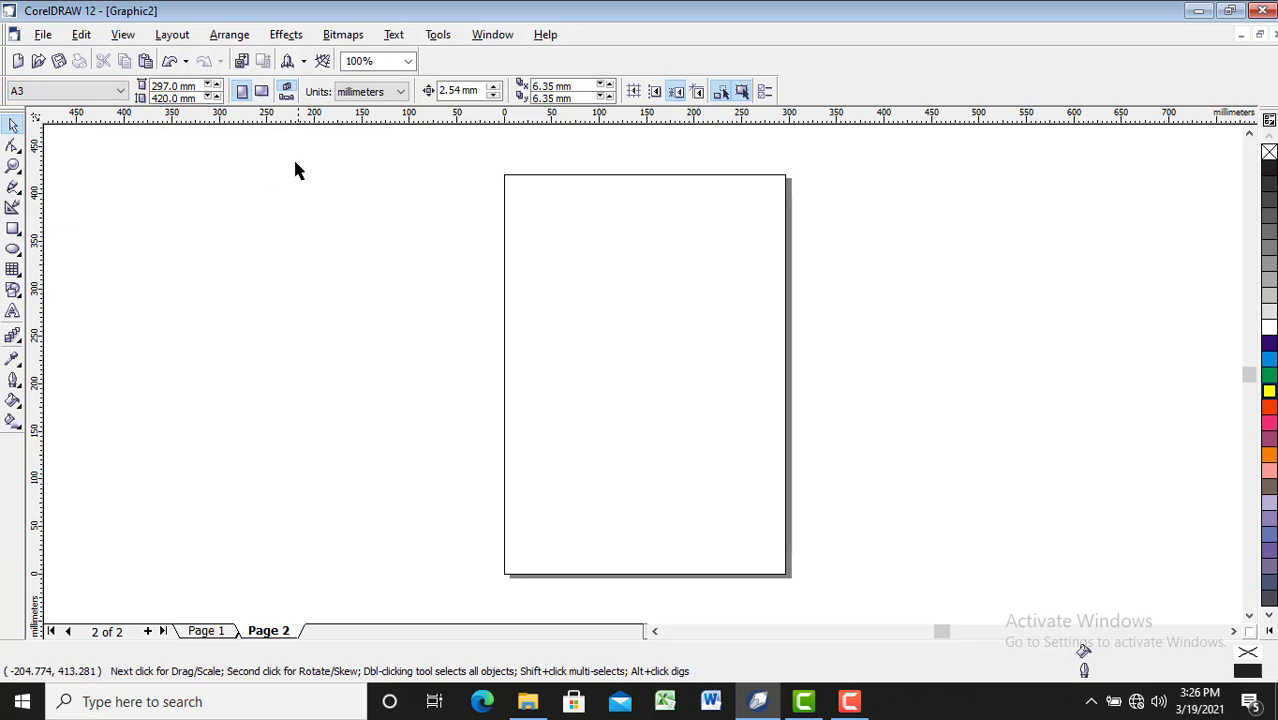
Step: Switch the page between landscape and portrait, settle on landscape, and set the drawing units to centimeters
{"action": "left_click", "coordinate": [262, 93]}
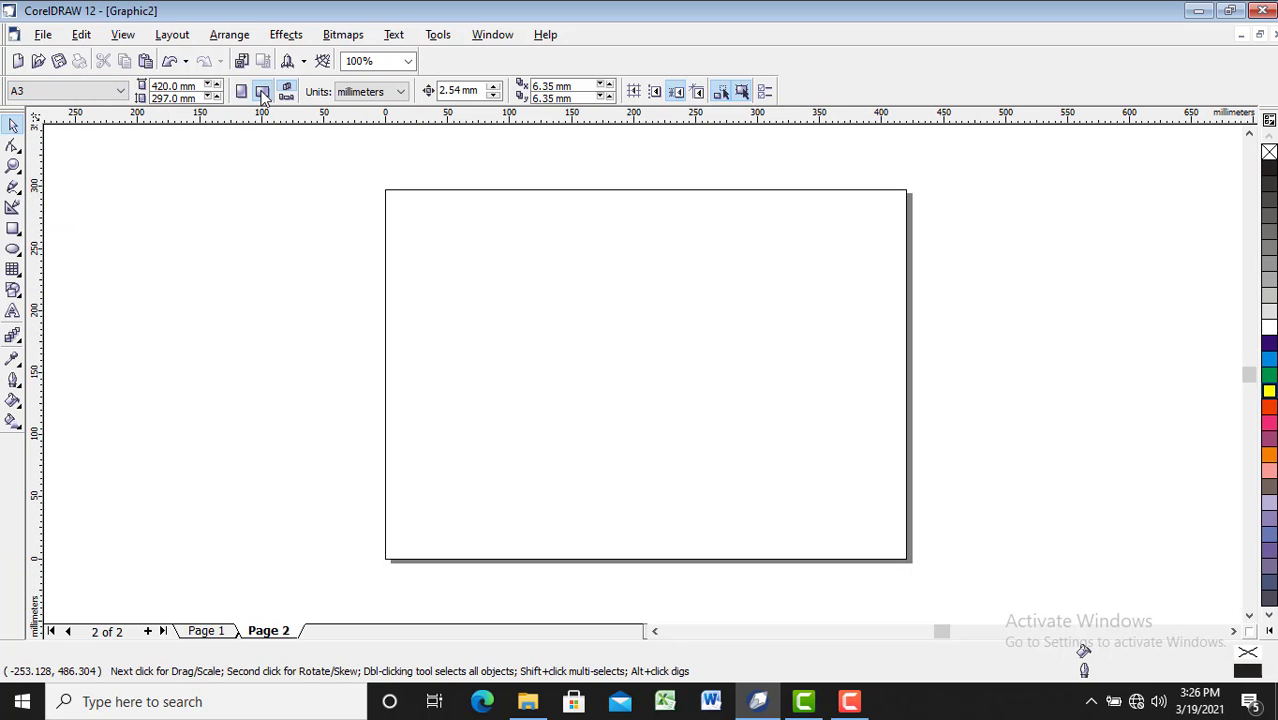
{"action": "left_click", "coordinate": [247, 93]}
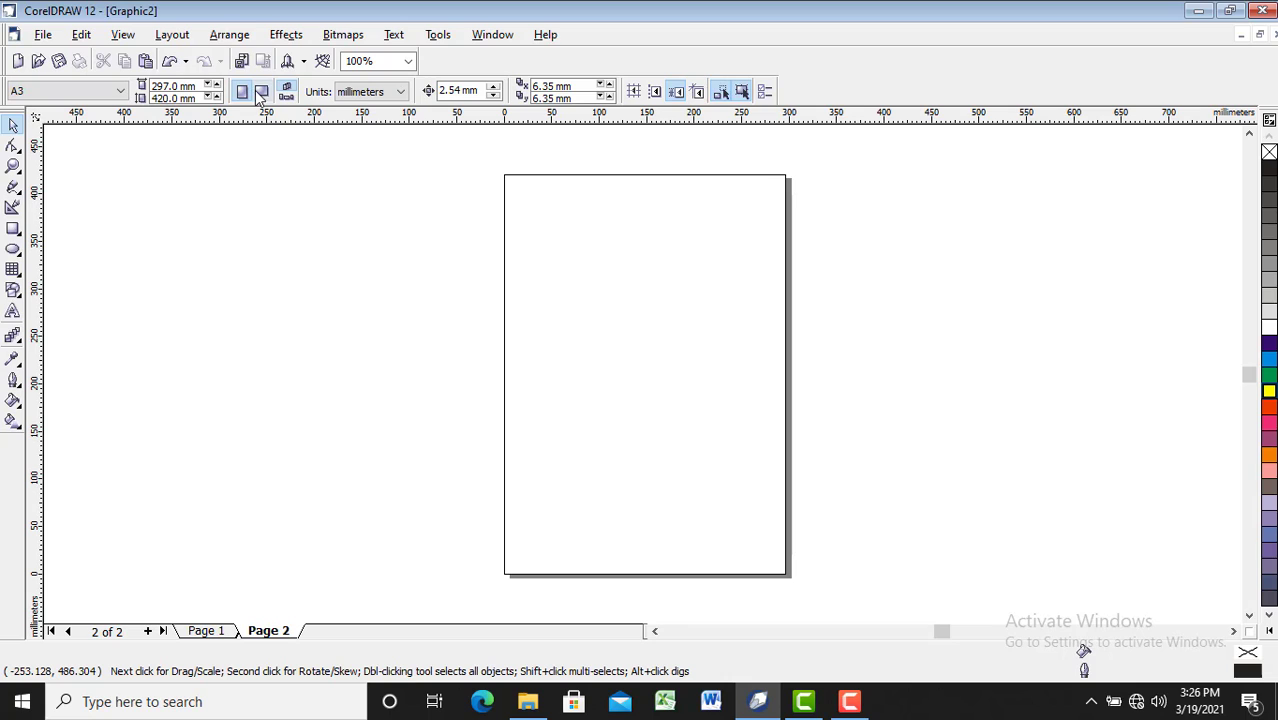
{"action": "left_click", "coordinate": [262, 93]}
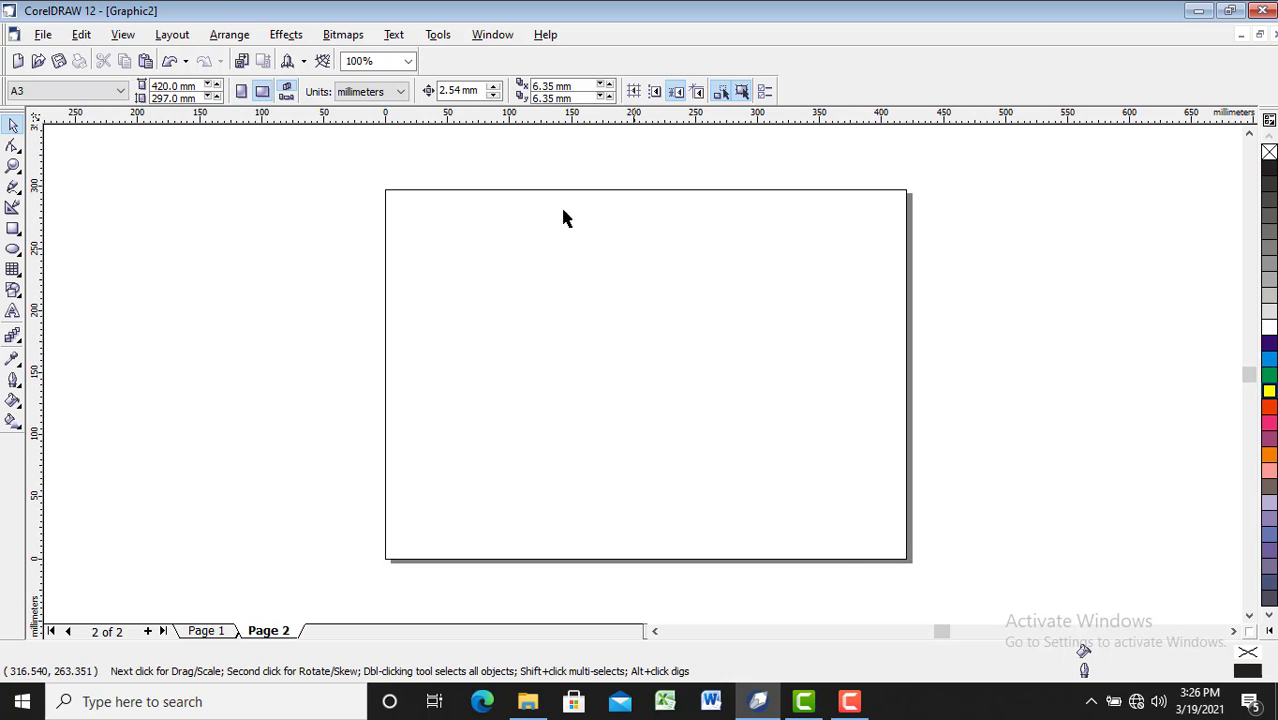
{"action": "left_click", "coordinate": [399, 93]}
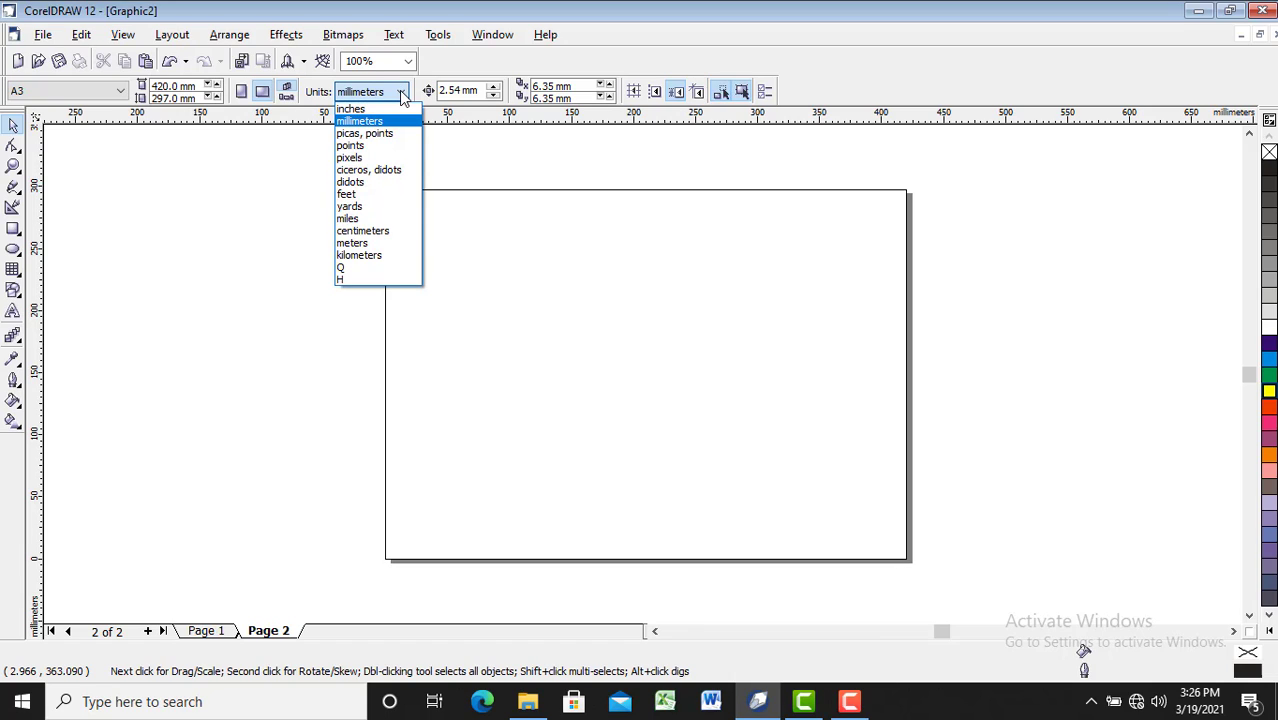
{"action": "left_click", "coordinate": [395, 232]}
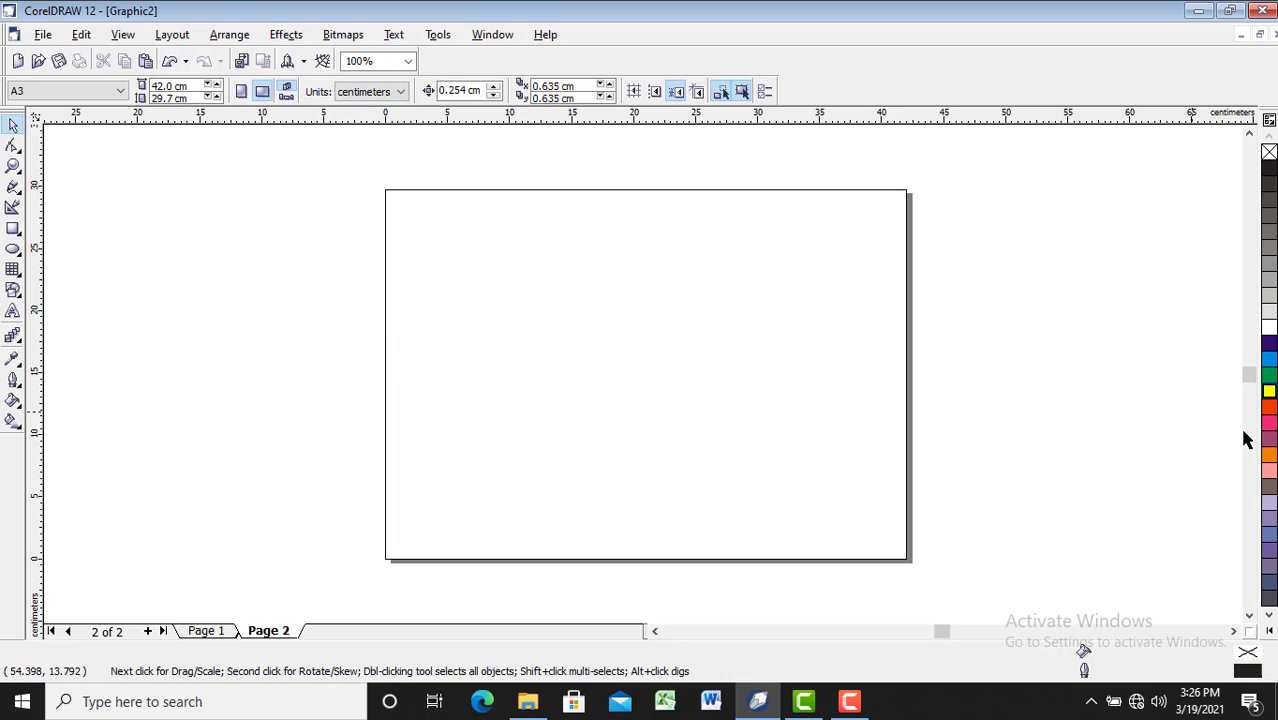
Step: Draw a rectangle about 23.6 by 20.9 cm in the middle of the landscape page
{"action": "left_click", "coordinate": [13, 228]}
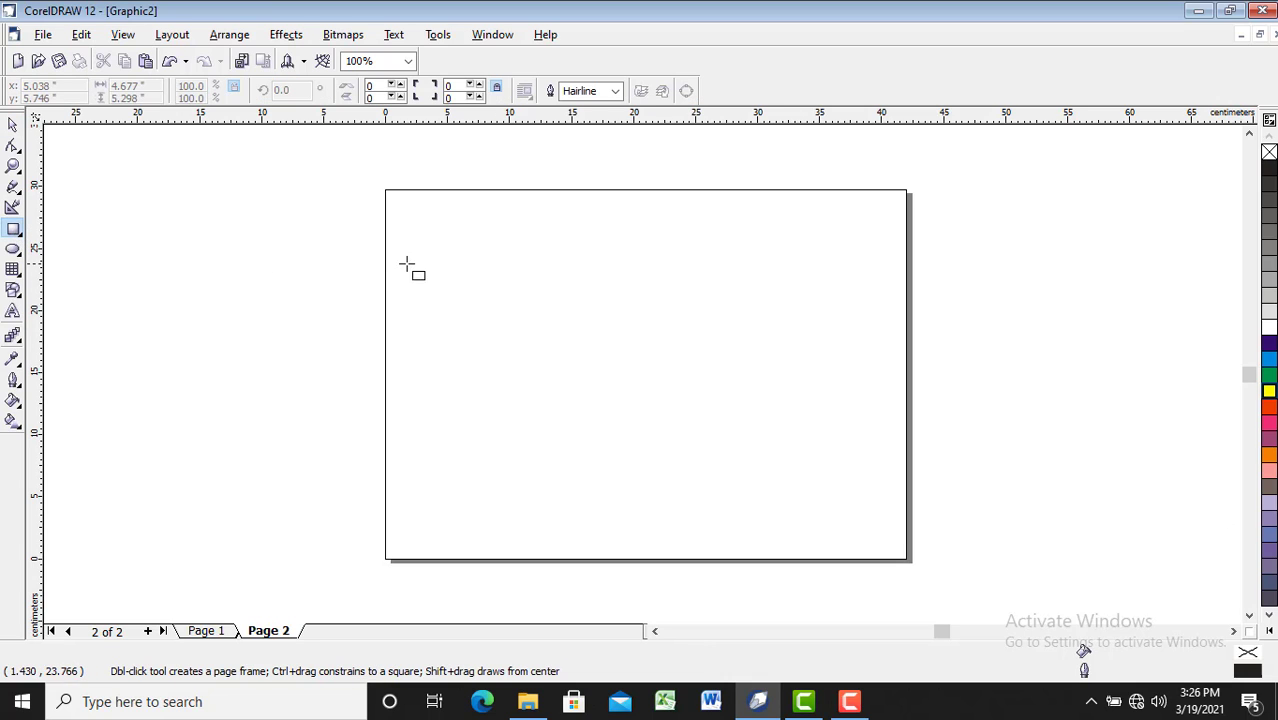
{"action": "left_click_drag", "start_coordinate": [500, 242], "coordinate": [795, 504]}
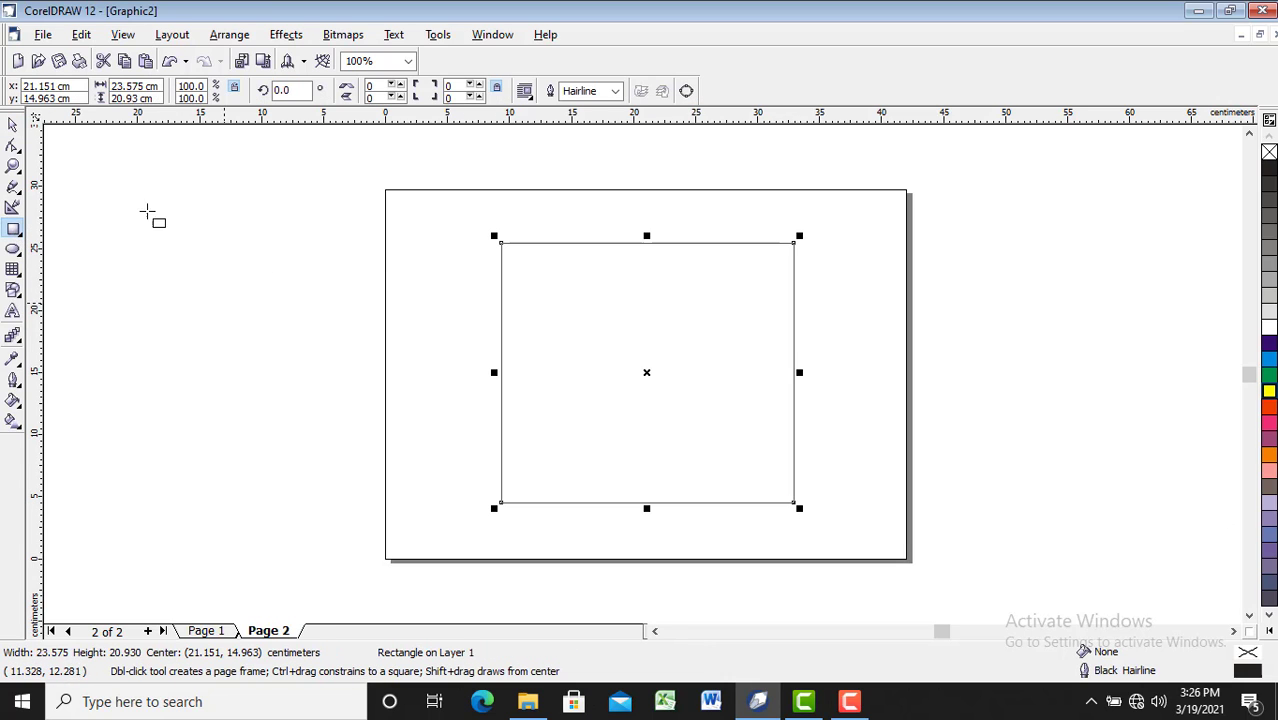
{"action": "left_click", "coordinate": [13, 122]}
Step: Try several palette fill colors on the rectangle, including yellow and red, ending with yellow
{"action": "left_click", "coordinate": [1268, 391]}
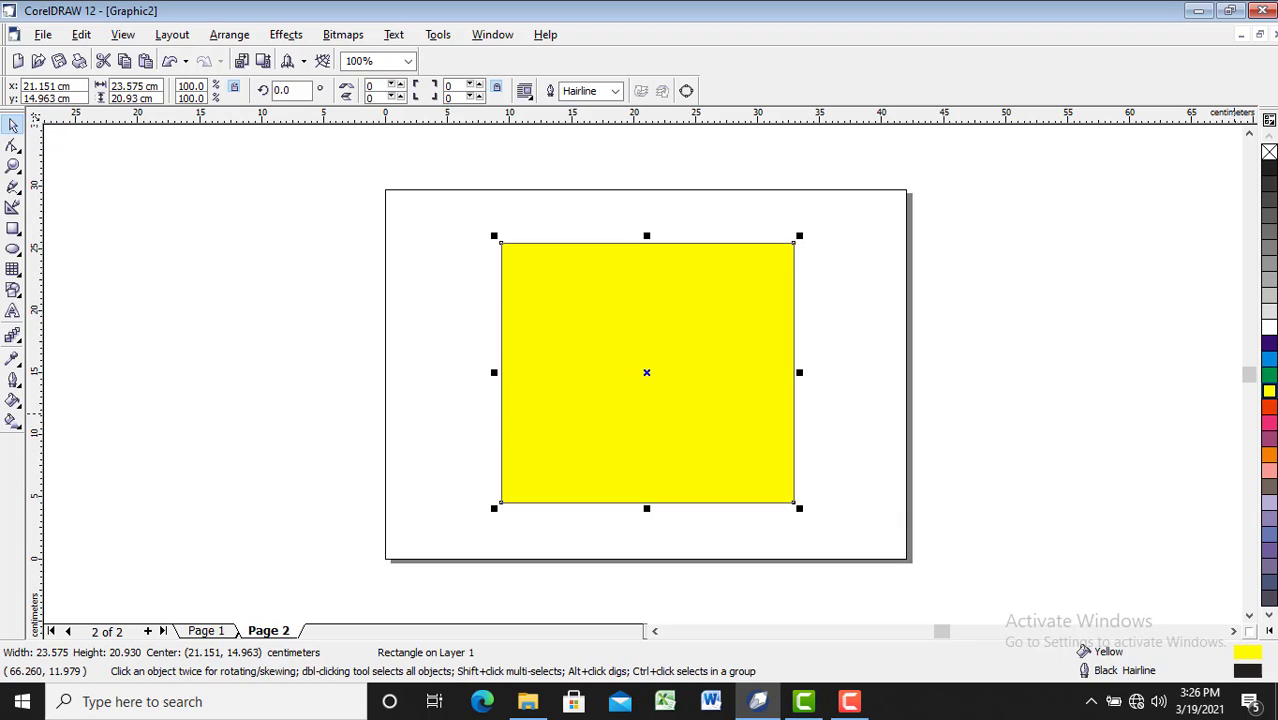
{"action": "left_click", "coordinate": [1268, 422]}
{"action": "left_click", "coordinate": [1268, 406]}
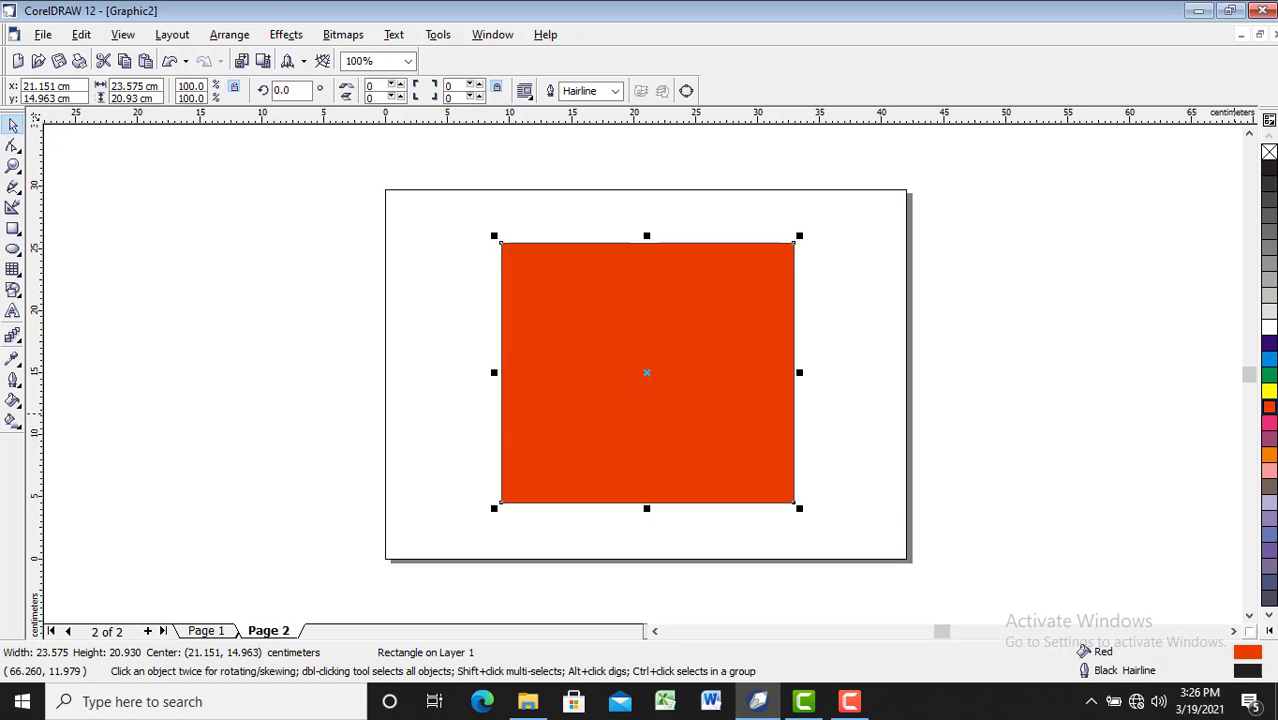
{"action": "left_click", "coordinate": [1270, 537]}
{"action": "left_click", "coordinate": [1268, 391]}
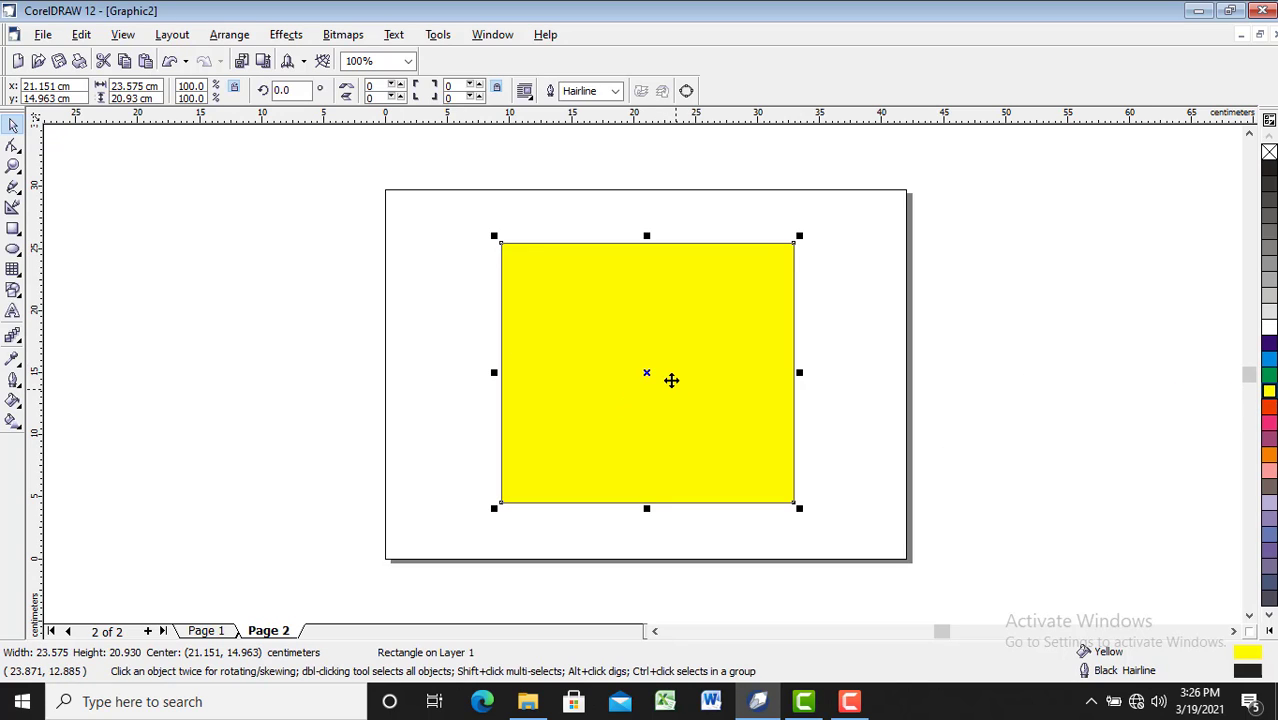
Step: Delete the yellow rectangle from the page
{"action": "left_click", "coordinate": [671, 379]}
{"action": "key", "text": "Delete"}
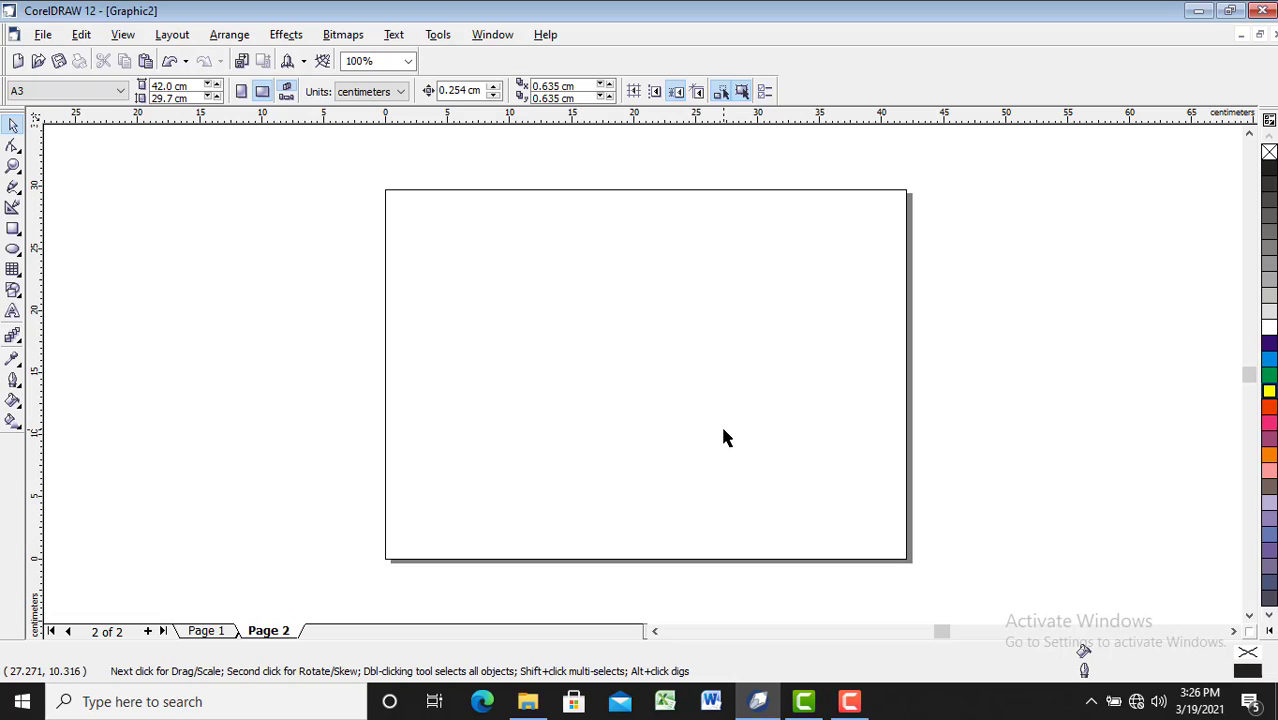